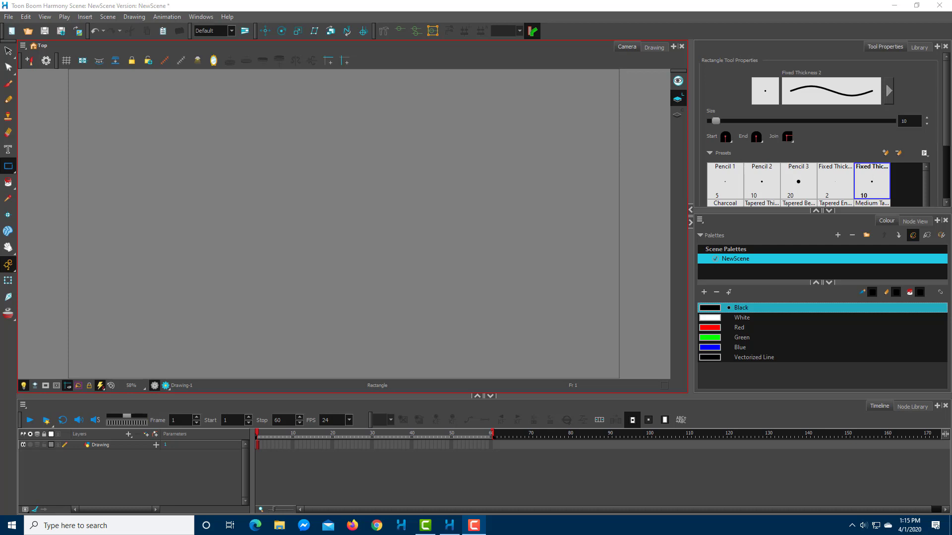
- Draw a closed side-view car outline with two wheel arches using the Pencil tool on the Drawing layer
click(579, 9)
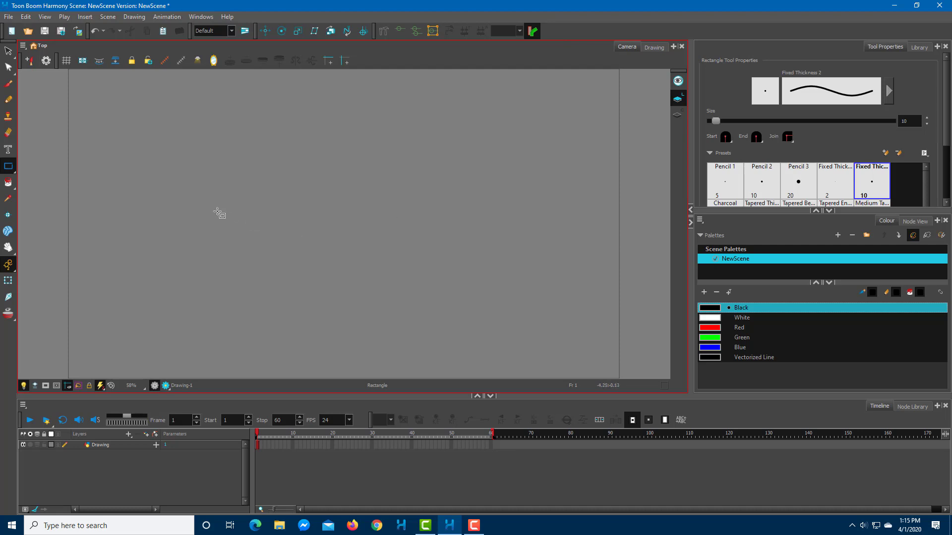
click(10, 101)
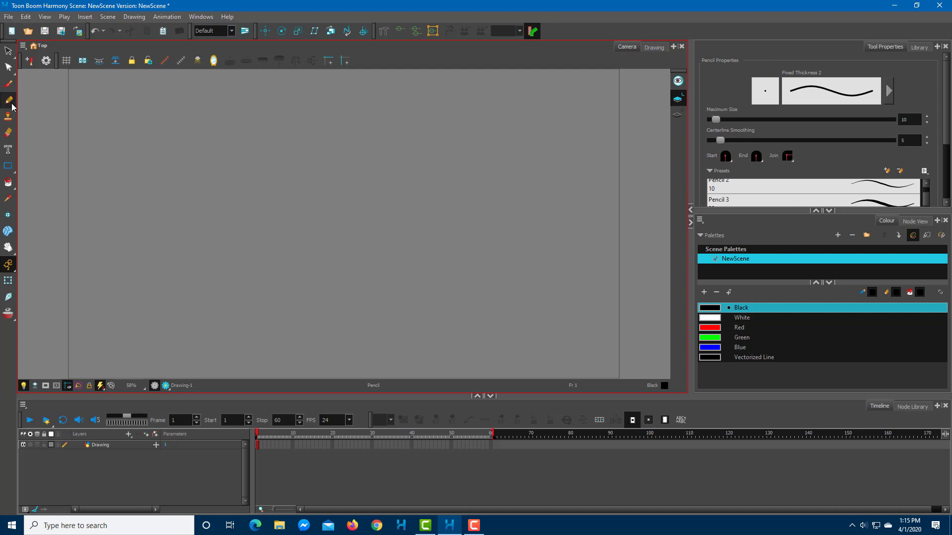
click(9, 86)
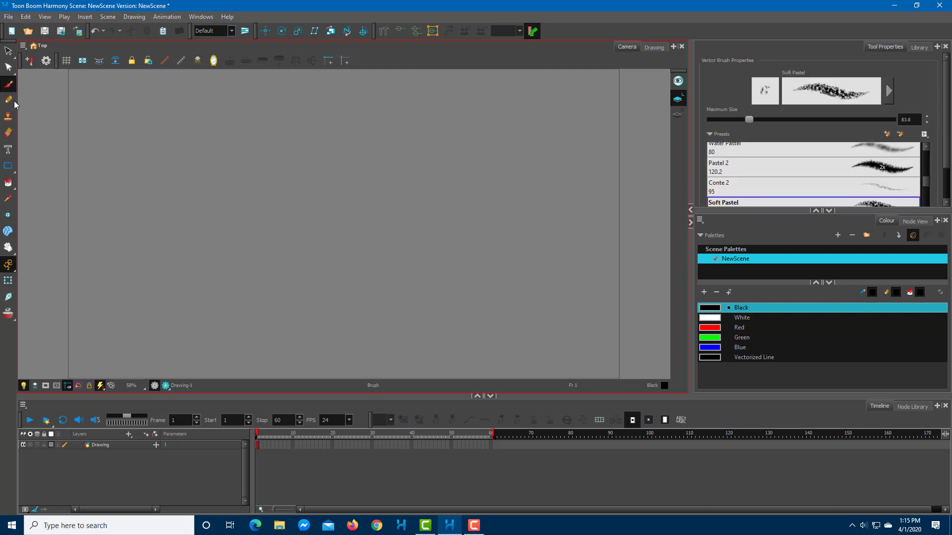
click(9, 100)
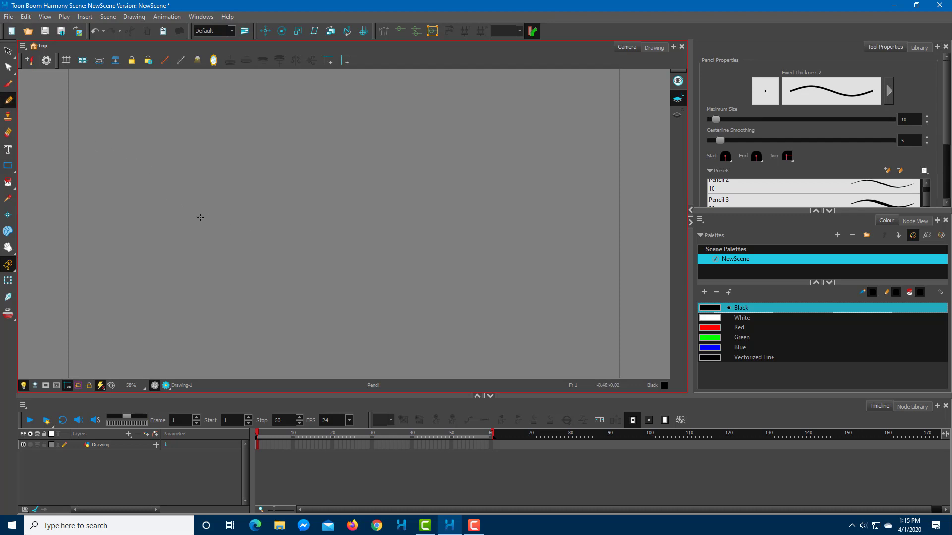
mouse_move(225, 208)
mouse_down()
mouse_move(197, 205)
mouse_move(194, 231)
mouse_move(226, 234)
mouse_move(267, 169)
mouse_move(359, 171)
mouse_move(386, 213)
mouse_move(456, 213)
mouse_move(459, 243)
mouse_move(363, 237)
mouse_move(348, 218)
mouse_move(323, 232)
mouse_move(284, 230)
mouse_move(285, 215)
mouse_move(221, 232)
mouse_up()
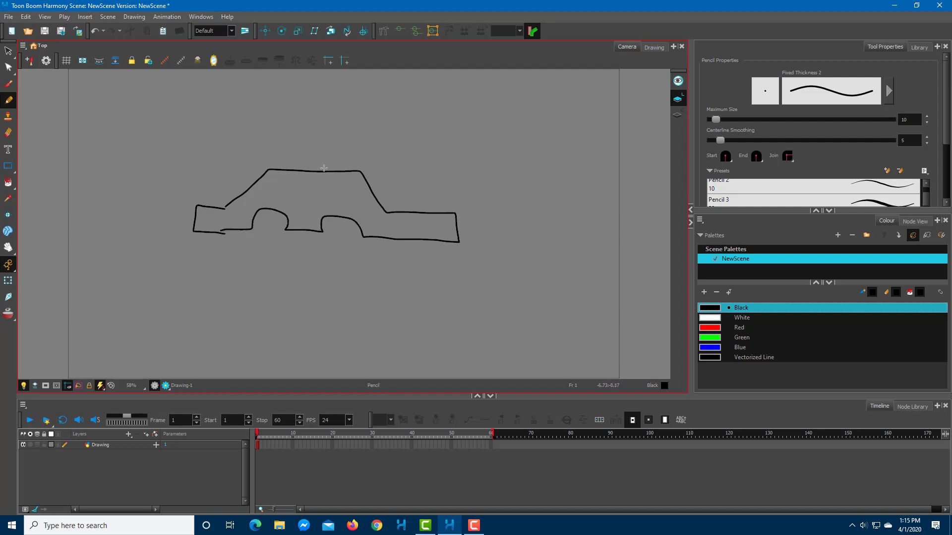
- Add the window divider, the lower window line and a front headlight with light rays to the car
drag(311, 175, 308, 200)
drag(243, 194, 380, 197)
mouse_move(459, 217)
mouse_down()
mouse_move(464, 232)
mouse_move(489, 234)
mouse_move(483, 246)
mouse_up()
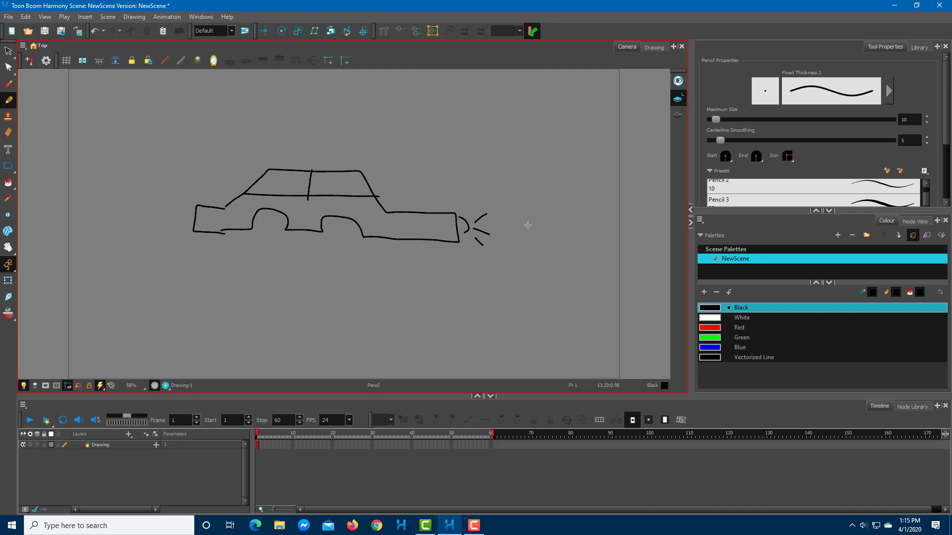
- Rename the Drawing layer to CarBody
click(101, 446)
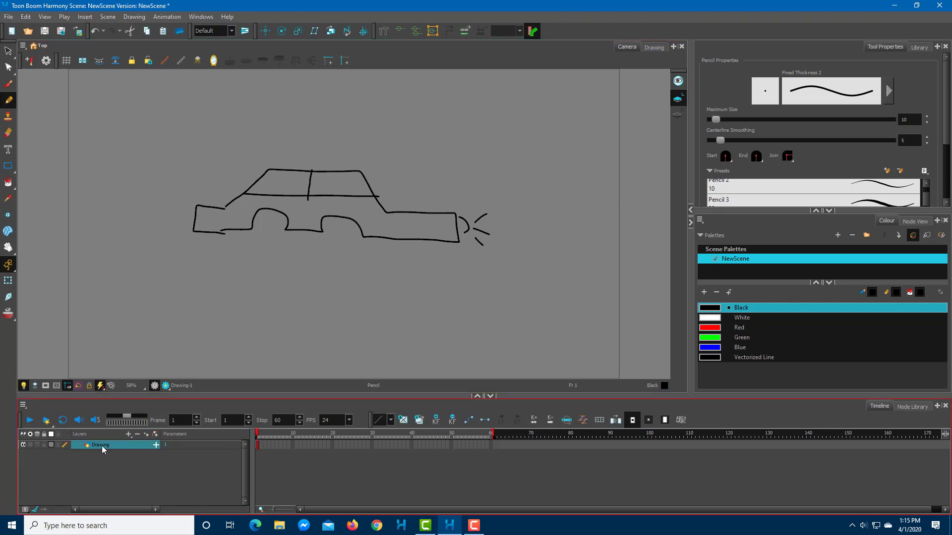
double_click(102, 445)
text(c)
click(119, 461)
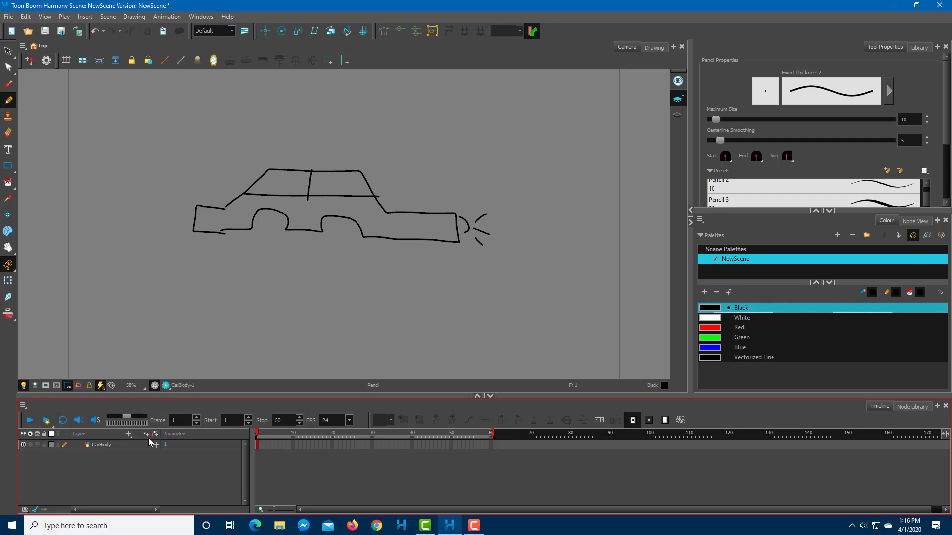
- Add a new drawing layer with vector line art and vector colour art
click(128, 433)
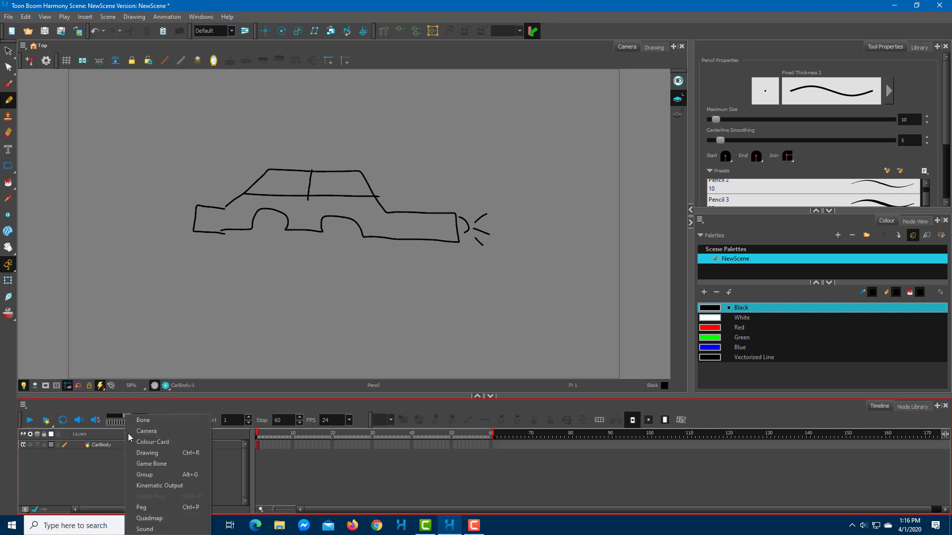
click(160, 453)
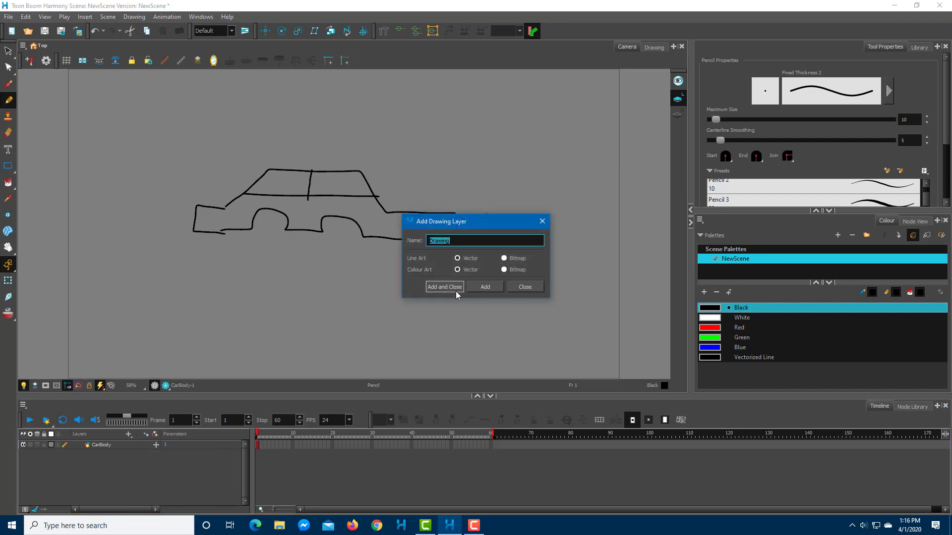
click(453, 290)
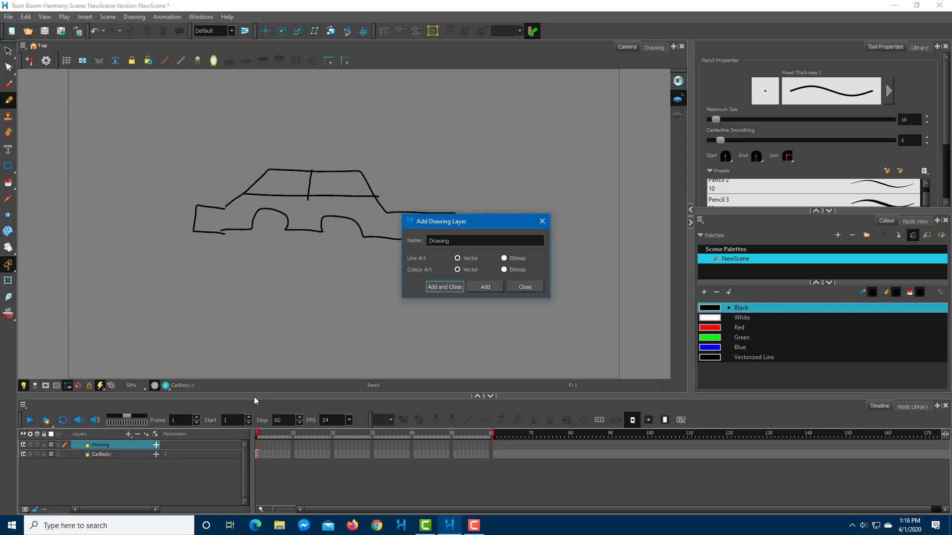
- Rename the new layer to Wheels and draw two round wheels in the car's wheel arches on frame 1
double_click(101, 445)
text(Wheels)
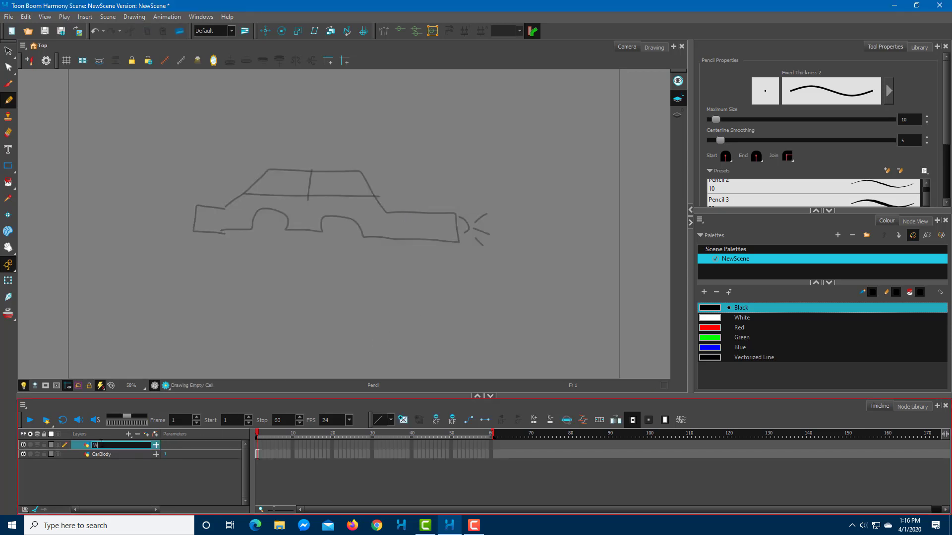
key(Return)
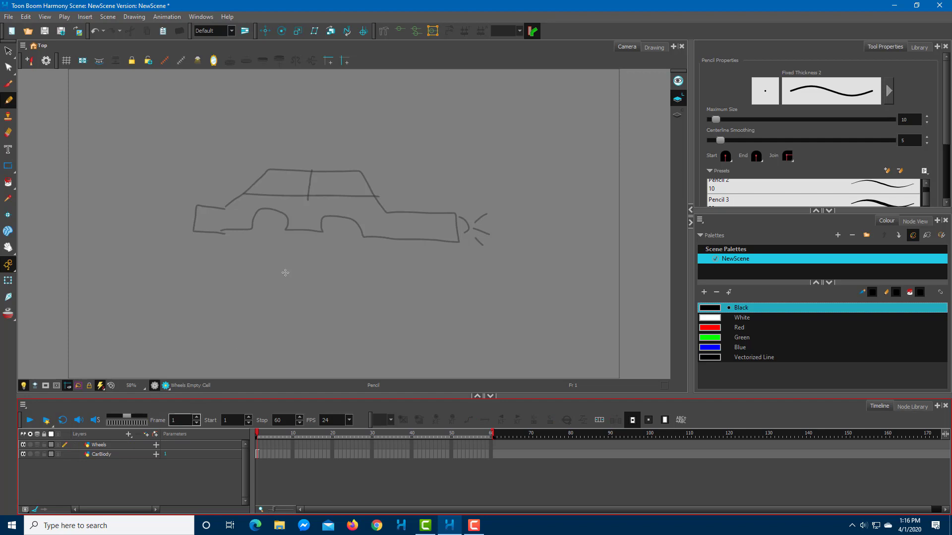
mouse_move(255, 217)
mouse_down()
mouse_move(275, 210)
mouse_move(290, 231)
mouse_move(265, 247)
mouse_move(254, 219)
mouse_up()
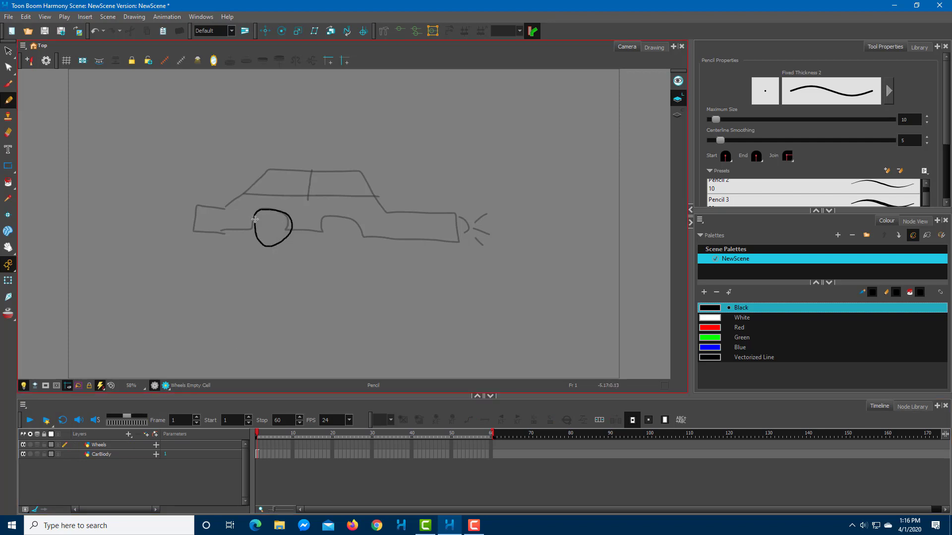
mouse_move(322, 235)
mouse_down()
mouse_move(351, 223)
mouse_move(359, 236)
mouse_move(351, 248)
mouse_move(321, 230)
mouse_up()
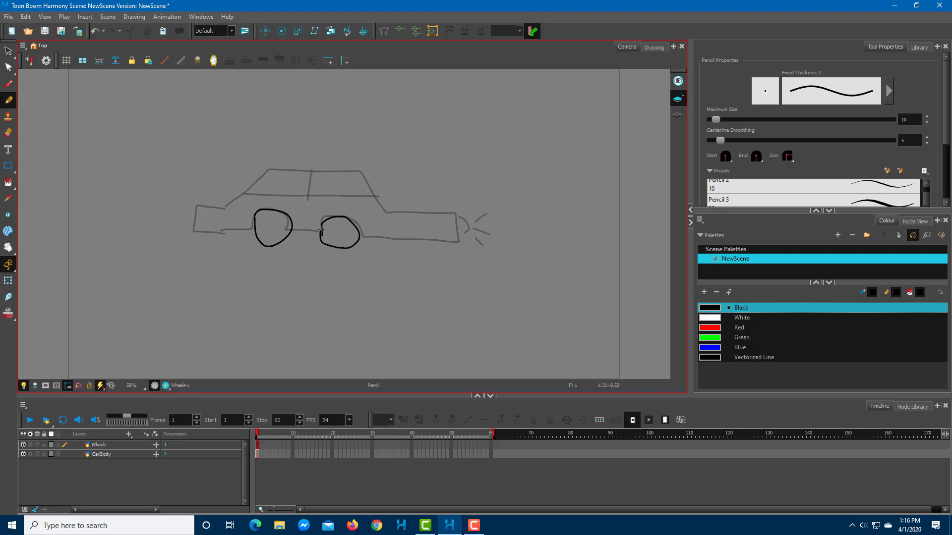
- On frame 2 of the Wheels layer, enable onion skin and redraw both wheels with short motion marks around them
click(261, 448)
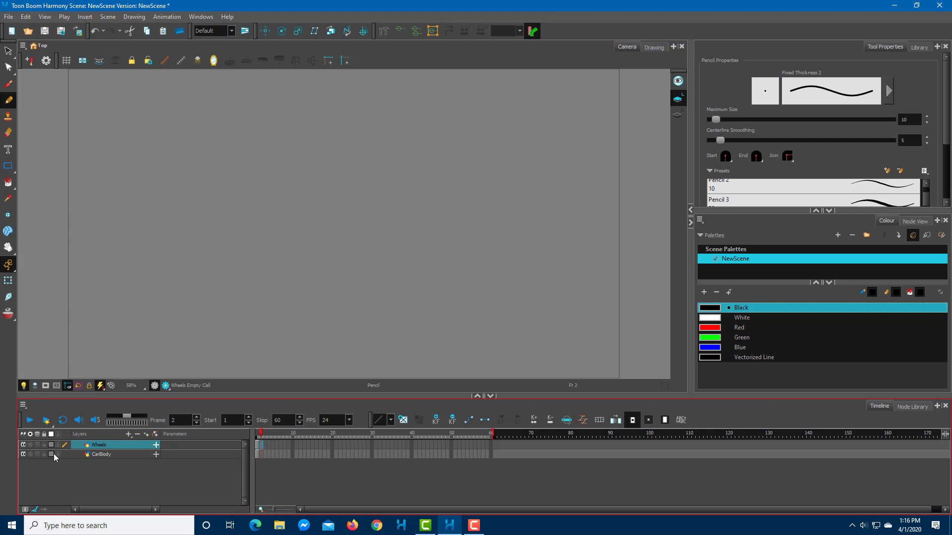
click(37, 448)
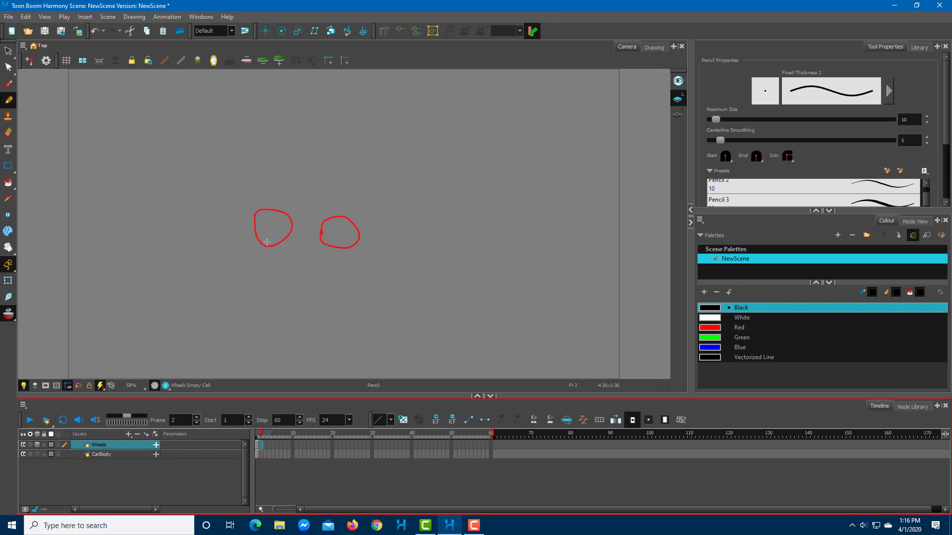
mouse_move(253, 219)
mouse_down()
mouse_move(263, 208)
mouse_move(291, 219)
mouse_move(278, 243)
mouse_move(255, 233)
mouse_move(255, 217)
mouse_up()
drag(287, 245, 278, 247)
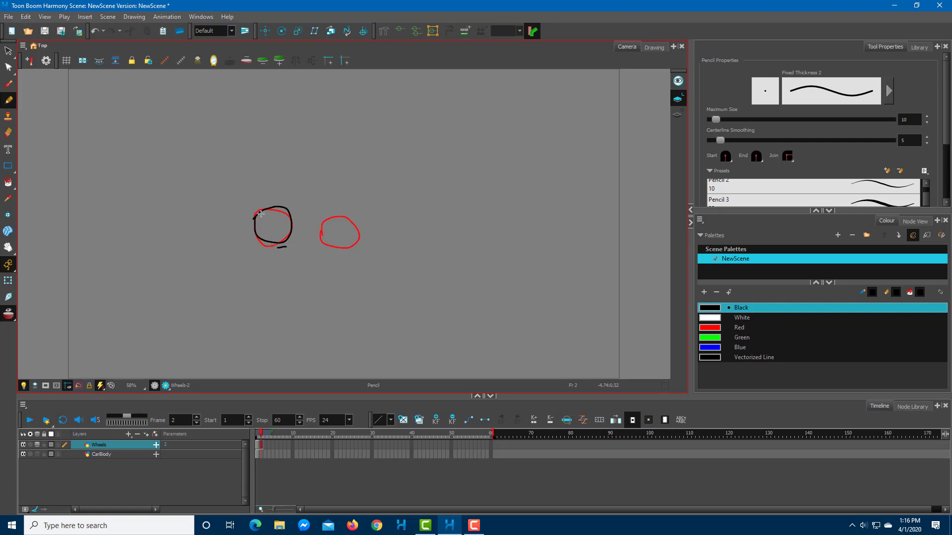
drag(248, 217, 253, 208)
mouse_move(322, 241)
mouse_down()
mouse_move(324, 221)
mouse_move(339, 216)
mouse_move(361, 241)
mouse_move(335, 248)
mouse_move(330, 210)
mouse_up()
drag(346, 256, 354, 252)
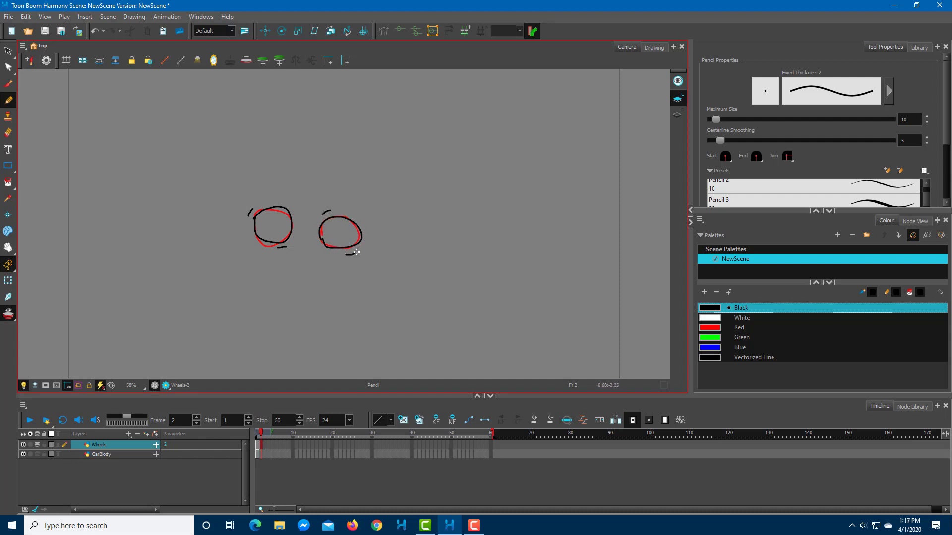
- Hide the CarBody layer and flip between the first frames to compare the two wheel drawings
click(22, 455)
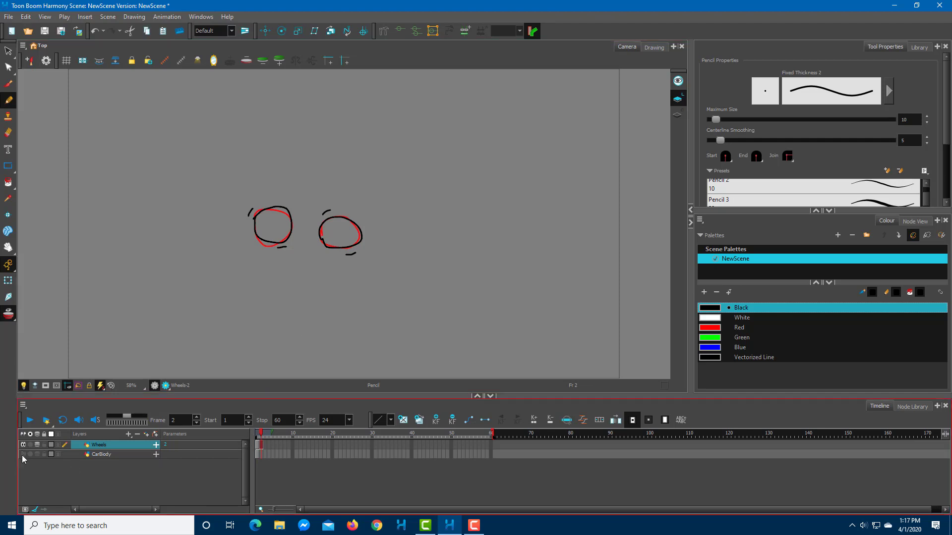
click(257, 434)
click(261, 434)
click(259, 435)
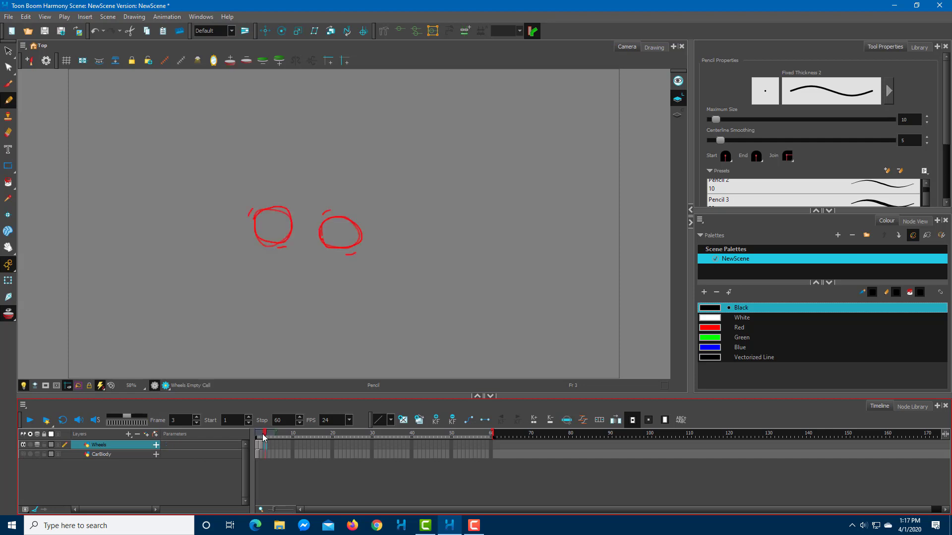
click(262, 435)
click(257, 434)
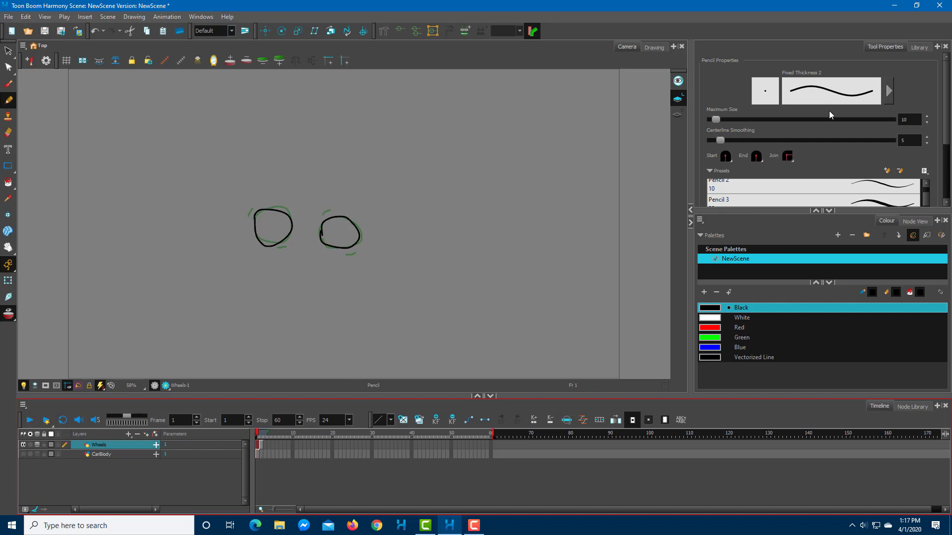
- Show the Library's drawing substitution preview and make the CarBody layer visible again
click(917, 48)
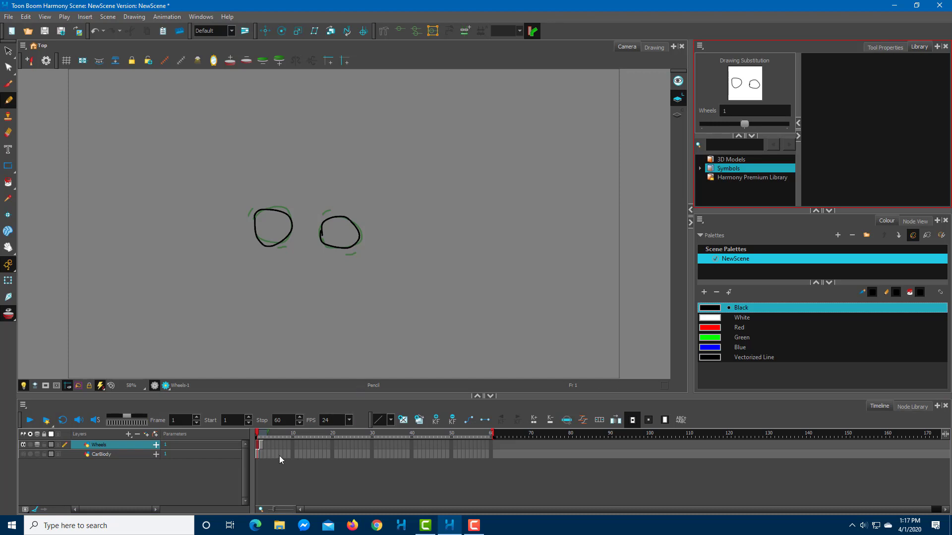
click(23, 454)
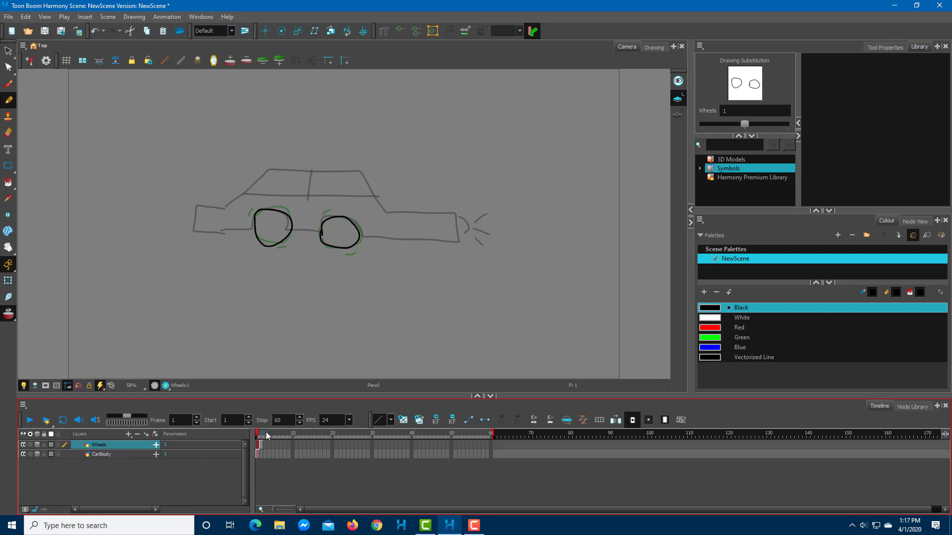
- Scrub through the scene to check the drawing exposures and turn off onion skin
drag(311, 433, 341, 433)
mouse_move(437, 433)
mouse_down()
mouse_move(494, 436)
mouse_move(212, 455)
mouse_up()
mouse_move(482, 433)
mouse_down()
mouse_move(492, 434)
mouse_move(218, 437)
mouse_up()
click(37, 455)
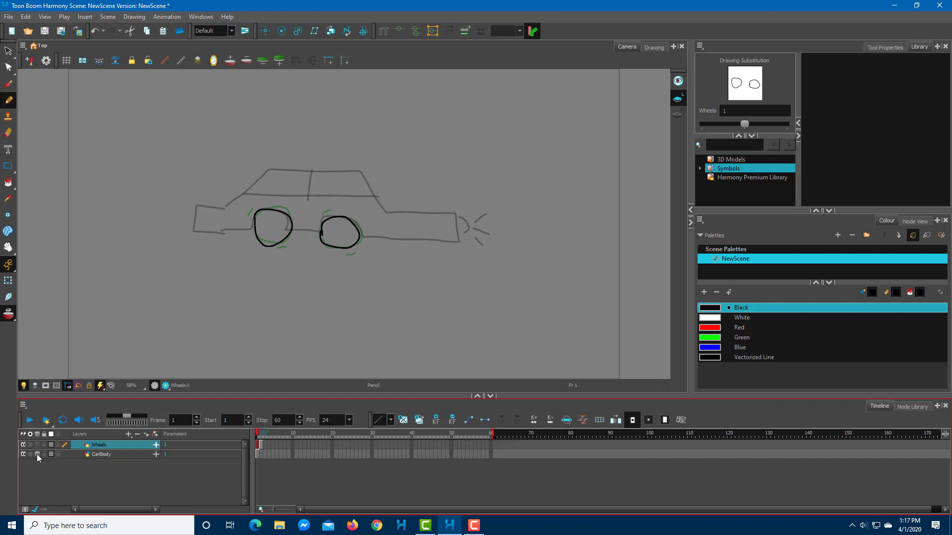
- Extend the exposure of the CarBody drawing from frame 1 to frame 60 and scrub through to check it
click(256, 455)
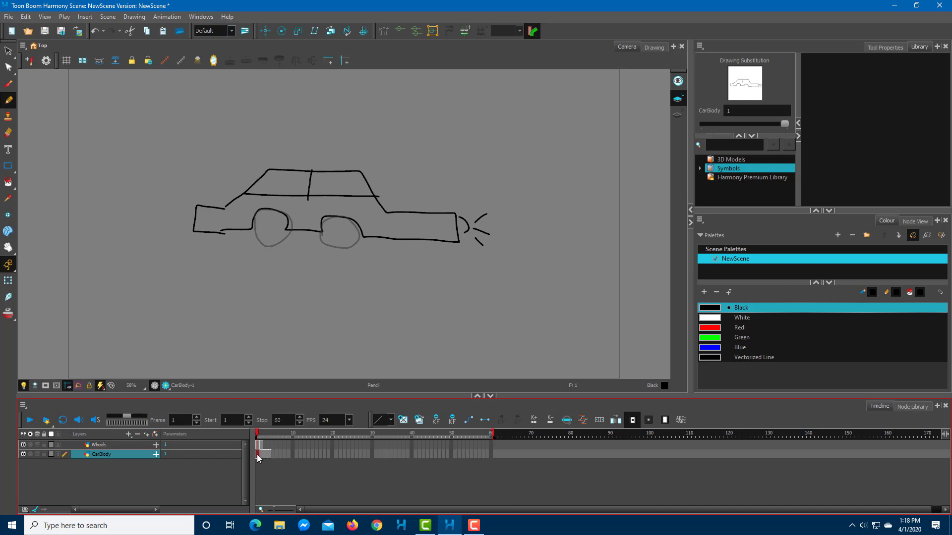
key(plus)
key(plus)
key(plus)
key(plus)
key(plus)
key(plus)
key(plus)
key(plus)
key(plus)
key(plus)
key(plus)
key(plus)
key(plus)
key(plus)
key(plus)
key(plus)
key(plus)
key(plus)
key(plus)
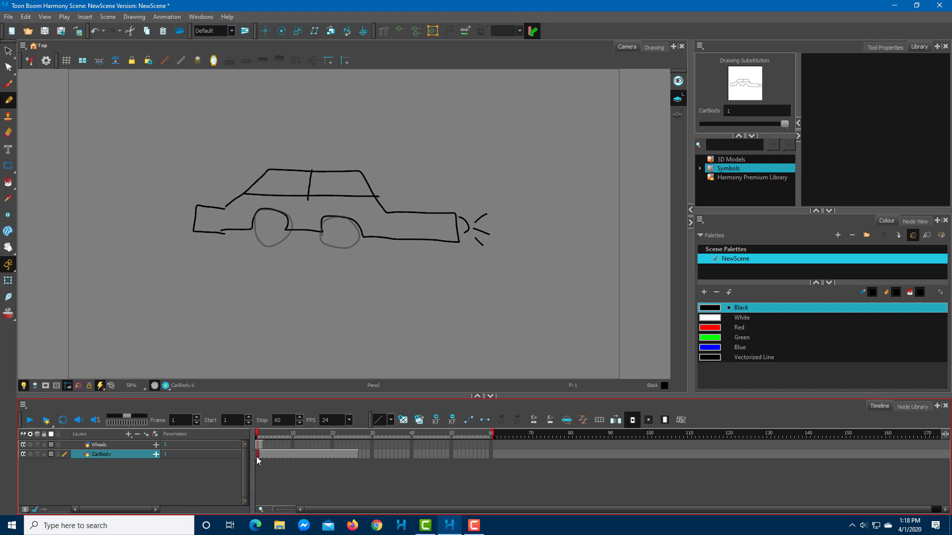
key(plus)
key(plus)
key(plus)
key(plus)
key(plus)
key(plus)
key(plus)
key(plus)
key(plus)
key(plus)
key(plus)
key(plus)
key(plus)
key(plus)
key(plus)
key(plus)
key(plus)
key(plus)
key(plus)
key(plus)
key(plus)
key(plus)
key(plus)
key(plus)
key(plus)
key(plus)
key(plus)
key(plus)
key(plus)
key(plus)
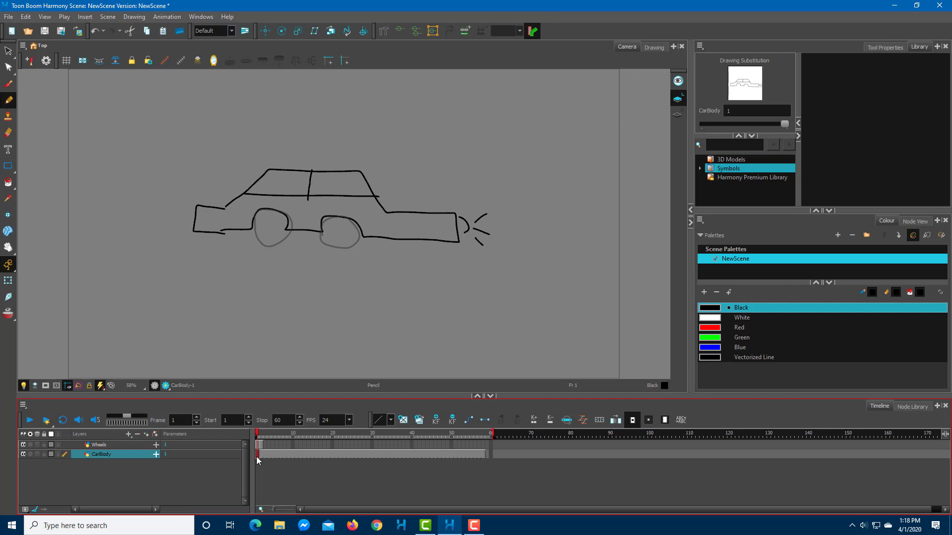
key(plus)
mouse_move(257, 434)
mouse_down()
mouse_move(491, 436)
mouse_move(285, 437)
mouse_move(227, 453)
mouse_up()
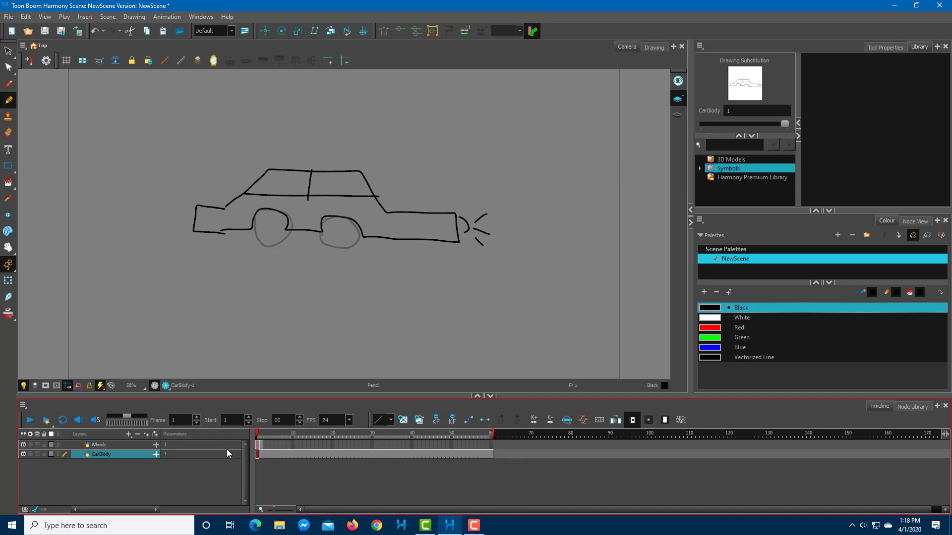
- Extend the exposure of the second Wheels drawing from frame 2 to frame 60 and scrub through the result
click(262, 446)
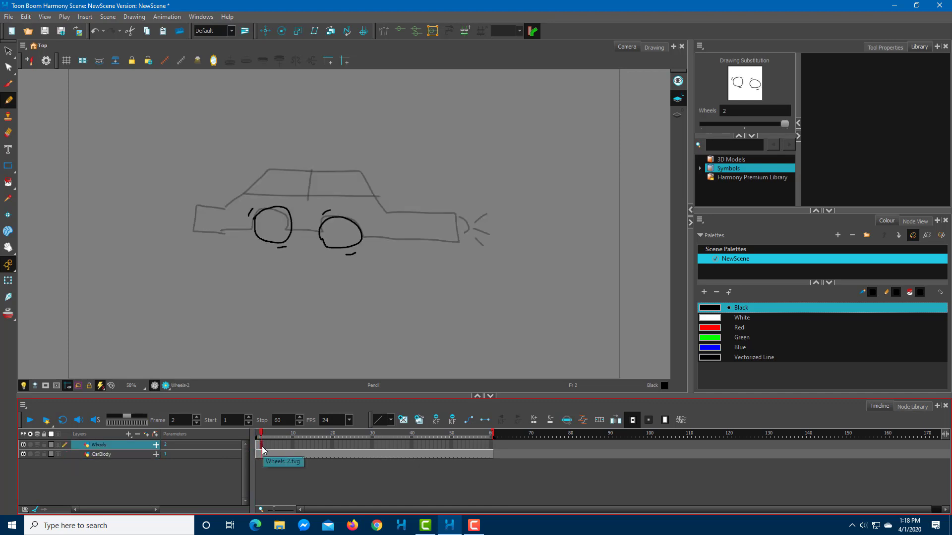
click(259, 444)
key(plus)
key(plus)
key(plus)
key(plus)
key(plus)
key(plus)
key(plus)
key(plus)
key(plus)
key(plus)
key(plus)
key(plus)
key(plus)
key(plus)
key(plus)
key(plus)
key(plus)
key(plus)
key(plus)
key(plus)
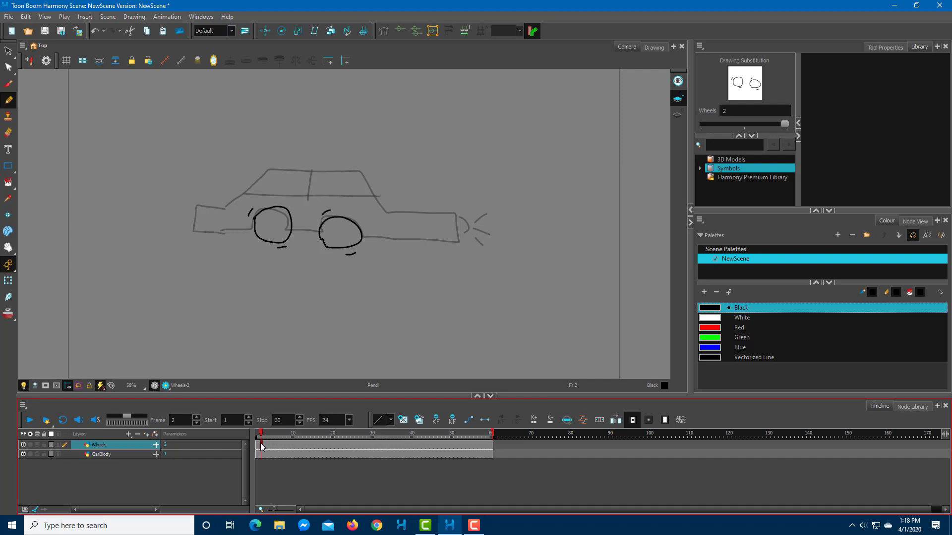
mouse_move(292, 432)
mouse_down()
mouse_move(238, 437)
mouse_move(317, 439)
mouse_move(231, 441)
mouse_move(472, 436)
mouse_move(266, 456)
mouse_move(246, 453)
mouse_move(303, 451)
mouse_move(247, 435)
mouse_up()
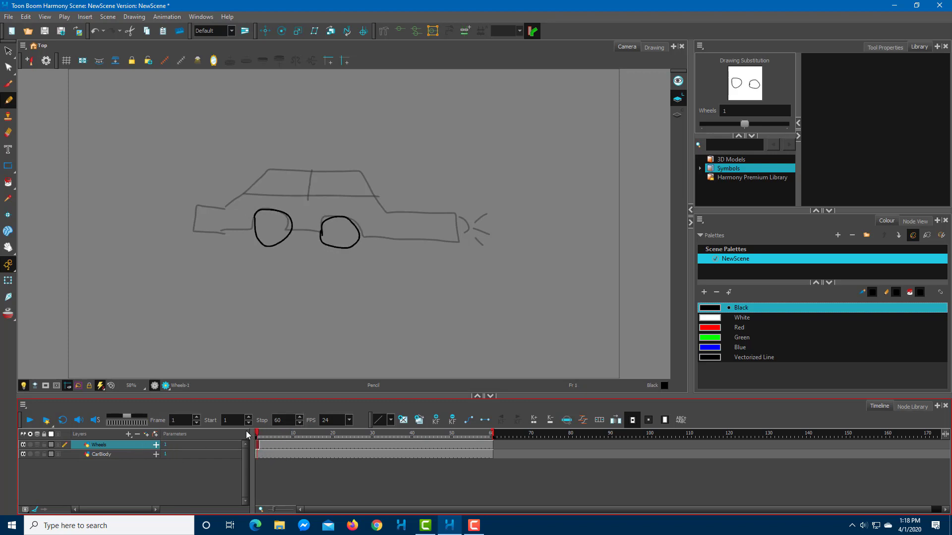
- Substitute the Wheels drawing at frame 6 with drawing 1
click(265, 433)
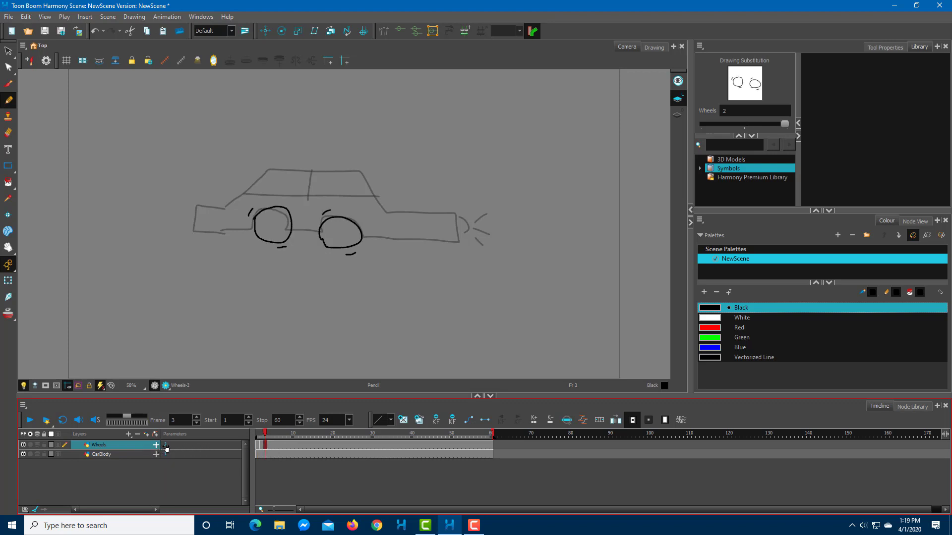
click(278, 436)
double_click(166, 446)
text(1)
key(Return)
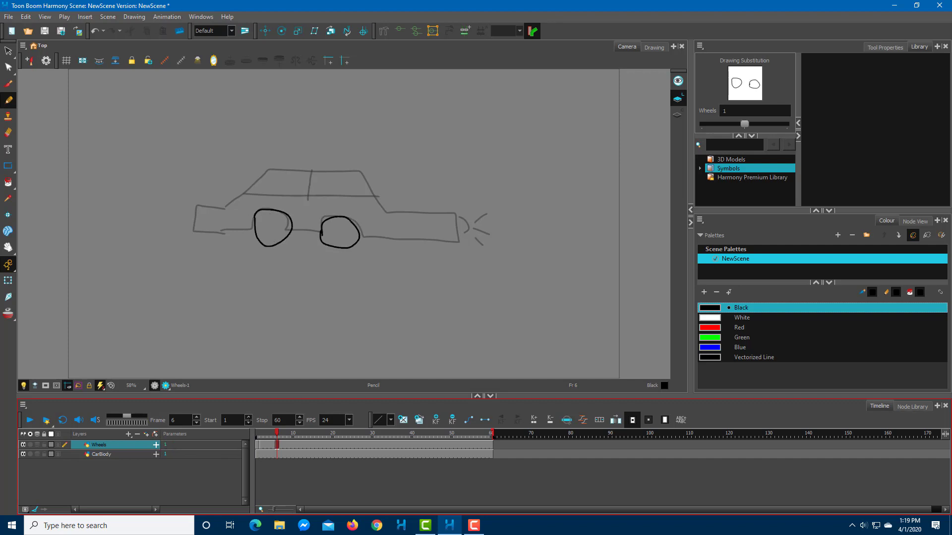
- Scrub past frame 6 and substitute the Wheels drawing at about frame 10 with drawing 2
click(279, 445)
click(289, 435)
drag(297, 433, 240, 432)
key(period)
key(period)
key(period)
key(period)
key(period)
key(period)
key(period)
key(period)
key(period)
key(period)
key(comma)
drag(745, 123, 784, 123)
- Substitute the Wheels drawing with drawing 1 at frame 15 and with an empty drawing at frame 22
click(312, 436)
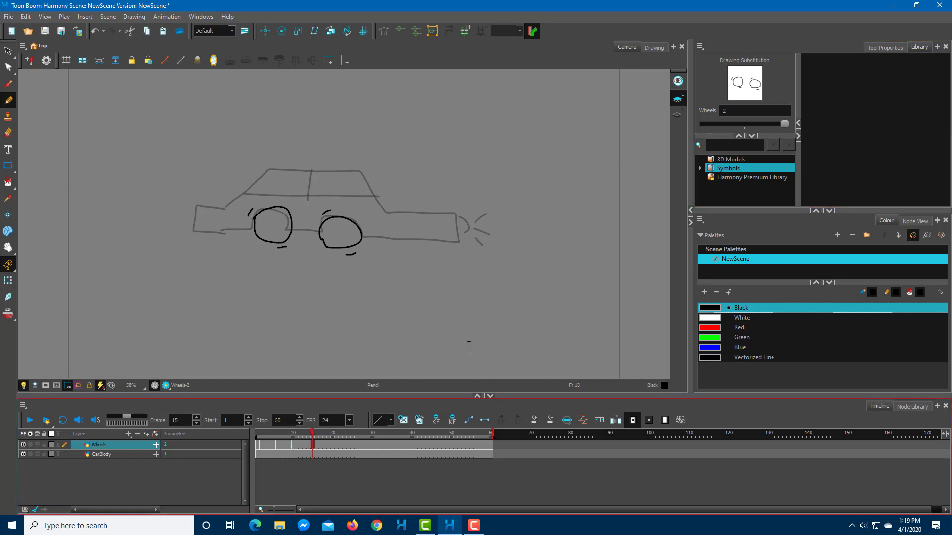
click(749, 124)
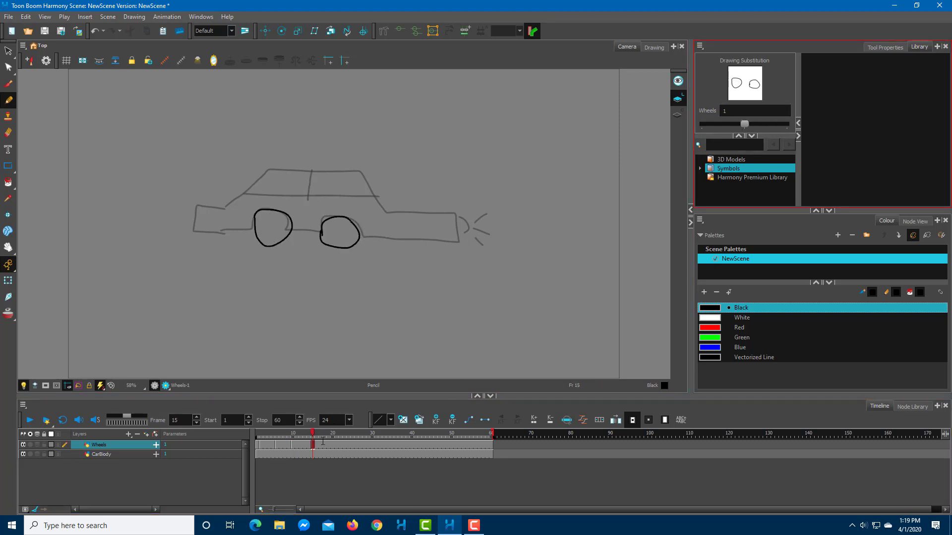
click(341, 437)
click(704, 124)
click(704, 124)
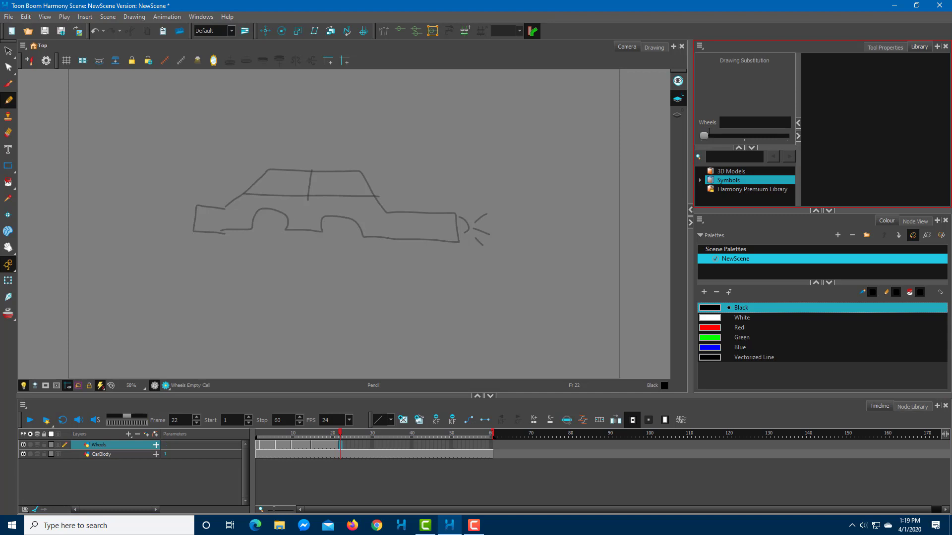
- Substitute the Wheels drawing with drawing 1 at frame 22, drawing 2 at frame 26 and drawing 1 at frame 32
click(739, 136)
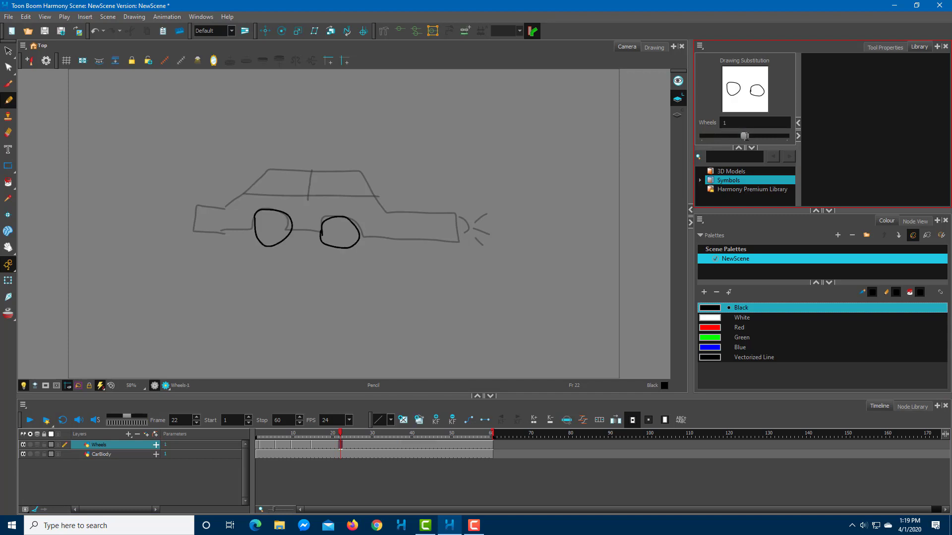
click(357, 435)
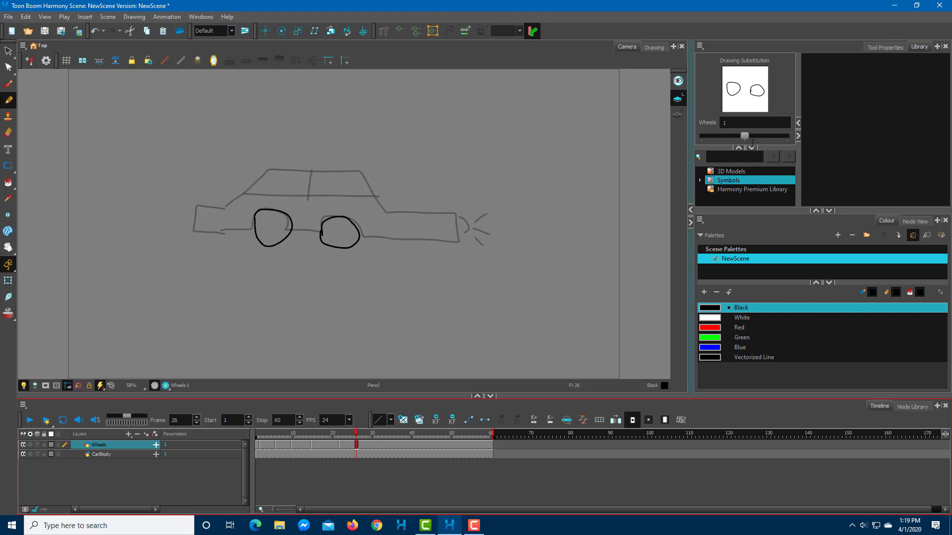
click(783, 136)
click(380, 444)
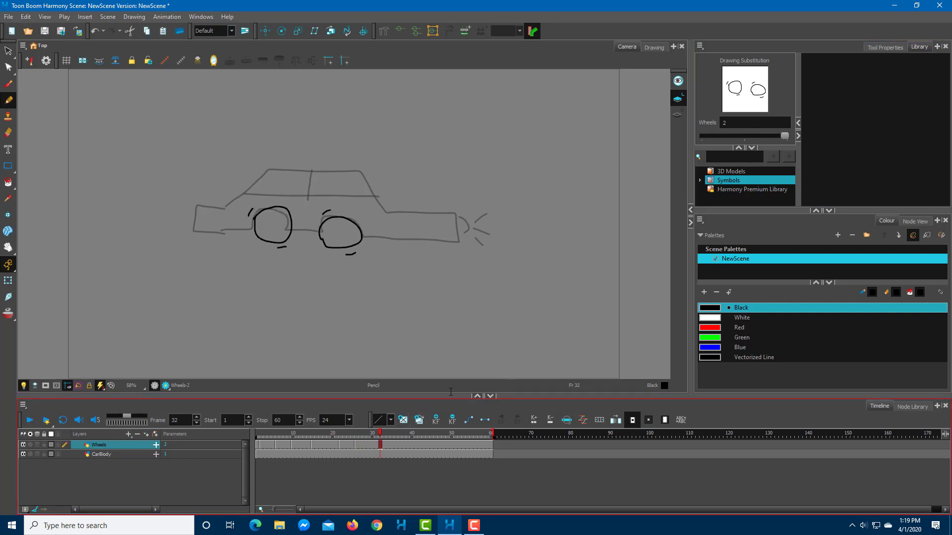
click(743, 136)
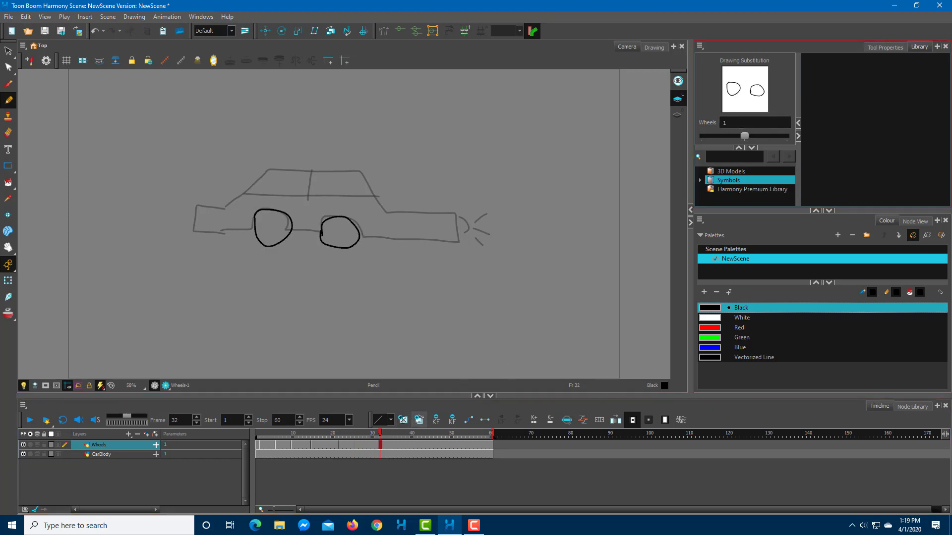
- Substitute the Wheels drawing with drawing 2 at frame 38, drawing 1 at frame 43 and drawing 2 at about frame 48
key(g)
click(787, 135)
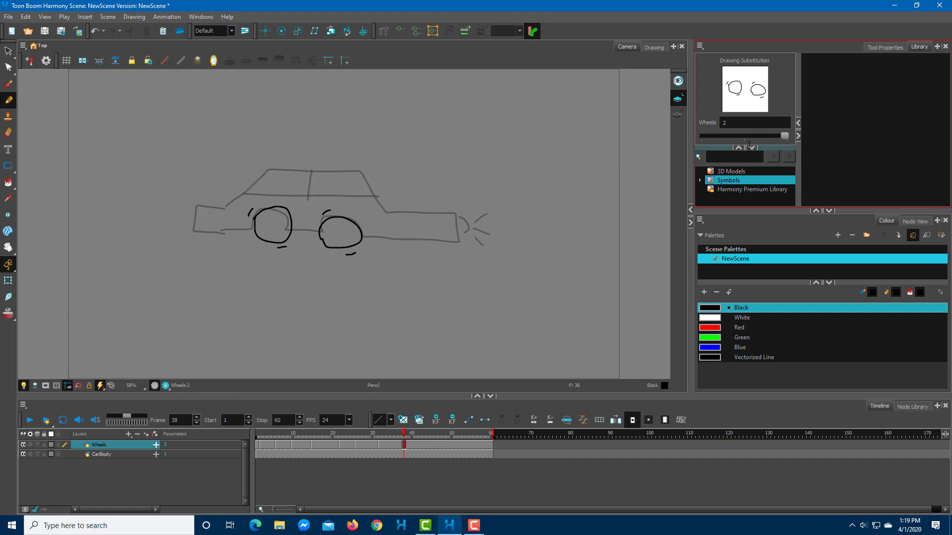
click(424, 433)
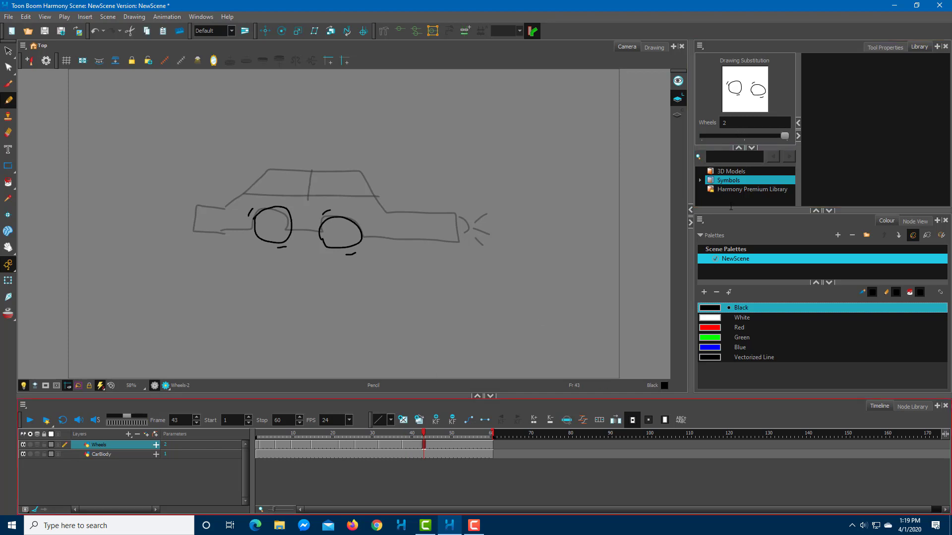
click(749, 137)
click(443, 433)
click(783, 136)
- Substitute the Wheels drawing with drawing 1 at frame 52 and drawing 2 at frame 58
click(459, 433)
click(757, 135)
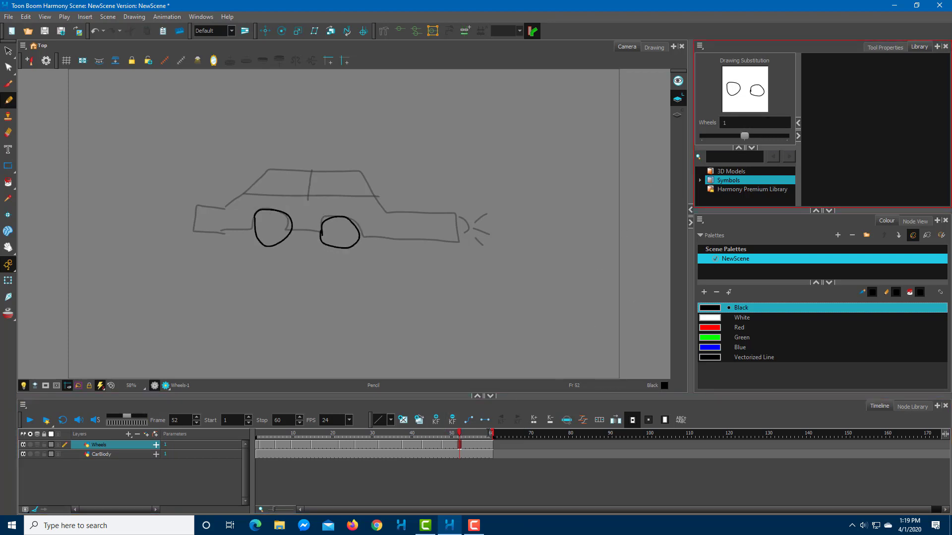
click(483, 433)
click(779, 136)
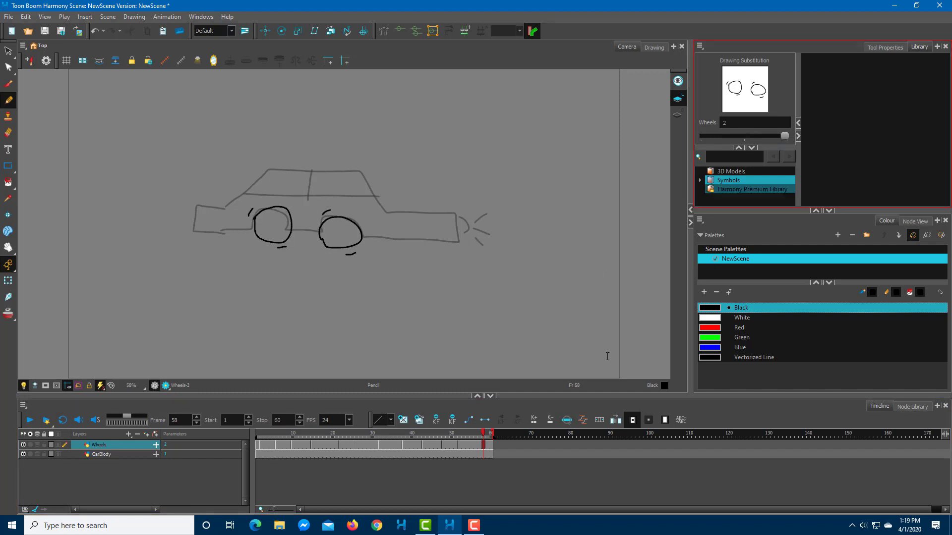
- Substitute the Wheels drawing at frame 56 with drawing 2 and play the animation from the start
click(475, 444)
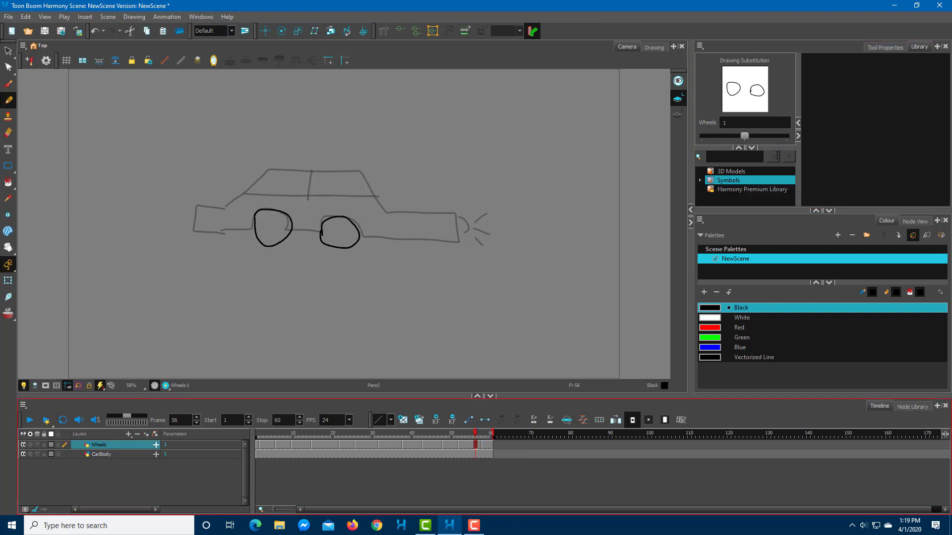
click(785, 137)
drag(474, 433, 187, 439)
click(30, 421)
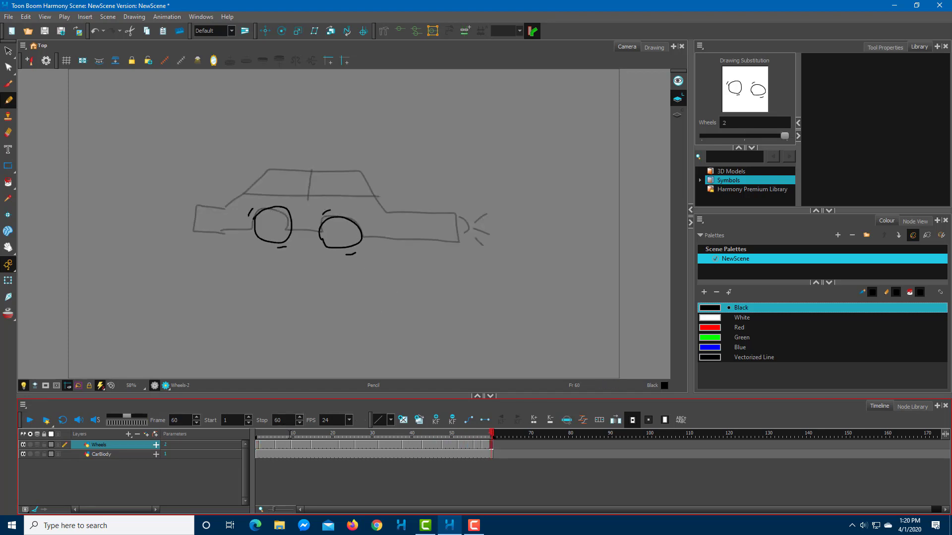
- Add in-between Wheels substitutions: drawing 1 at about frame 13, drawing 2 at frame 19, drawing 1 at frame 28 and drawing 2 at frame 34
drag(286, 434, 305, 434)
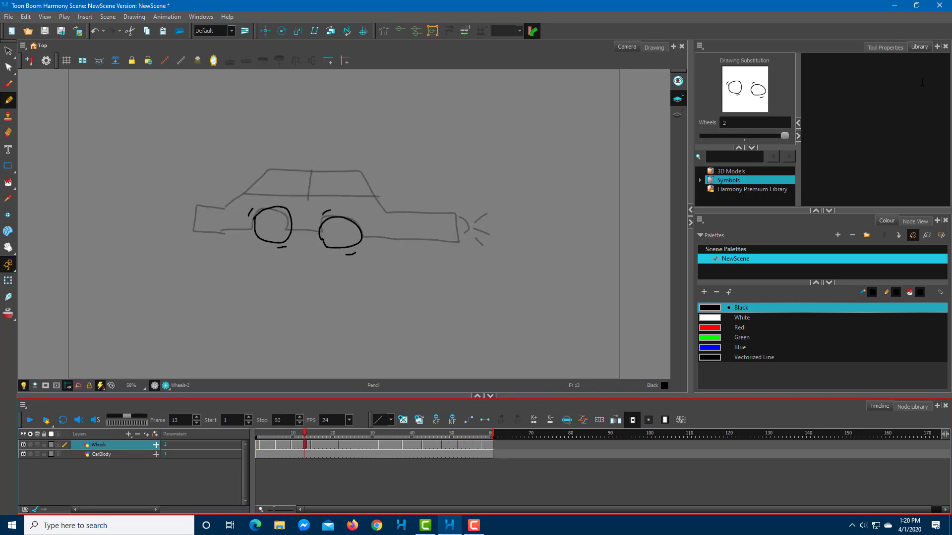
click(755, 135)
click(328, 432)
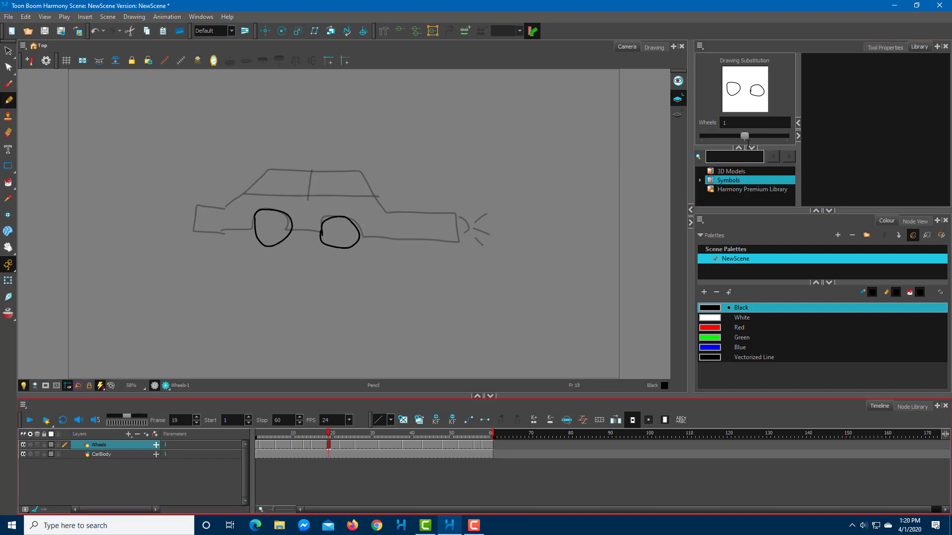
click(364, 434)
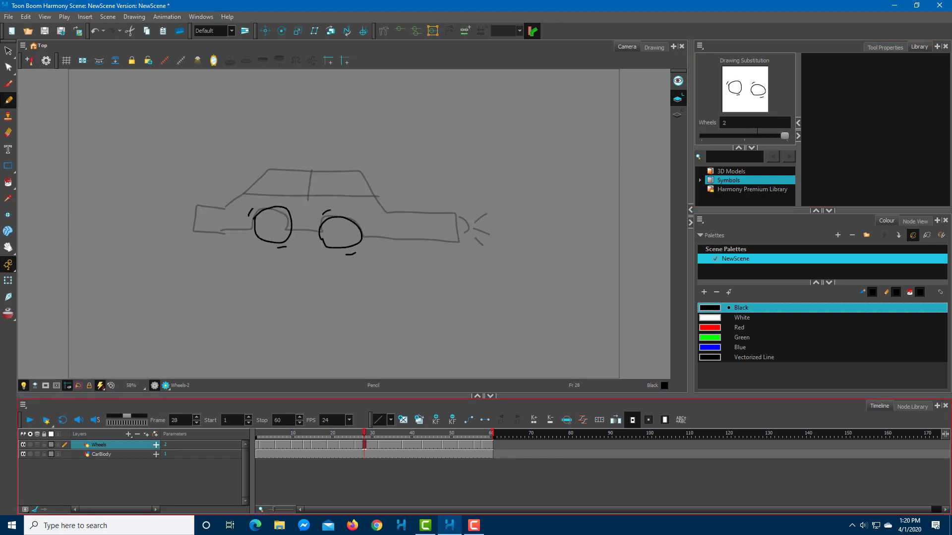
click(388, 434)
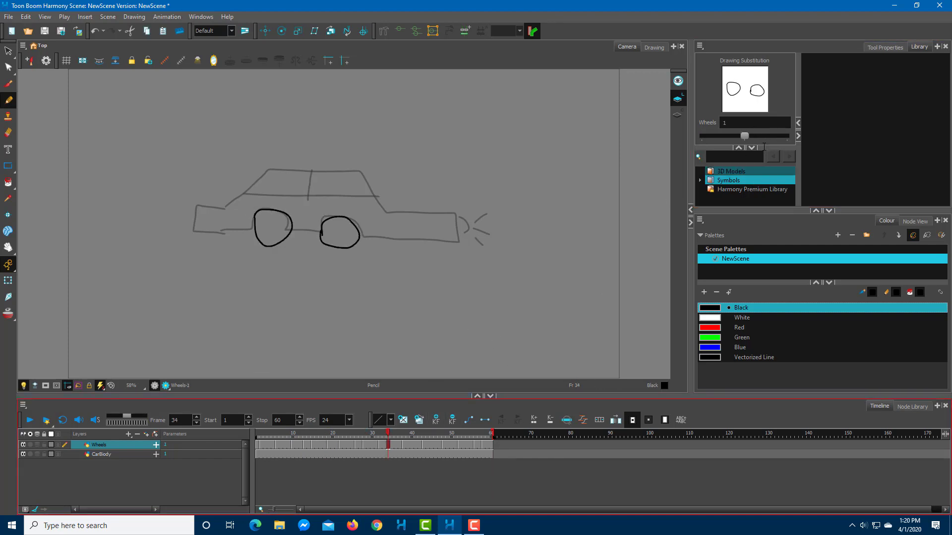
- Play back the 60-frame animation to check the alternating wheel drawings
click(30, 420)
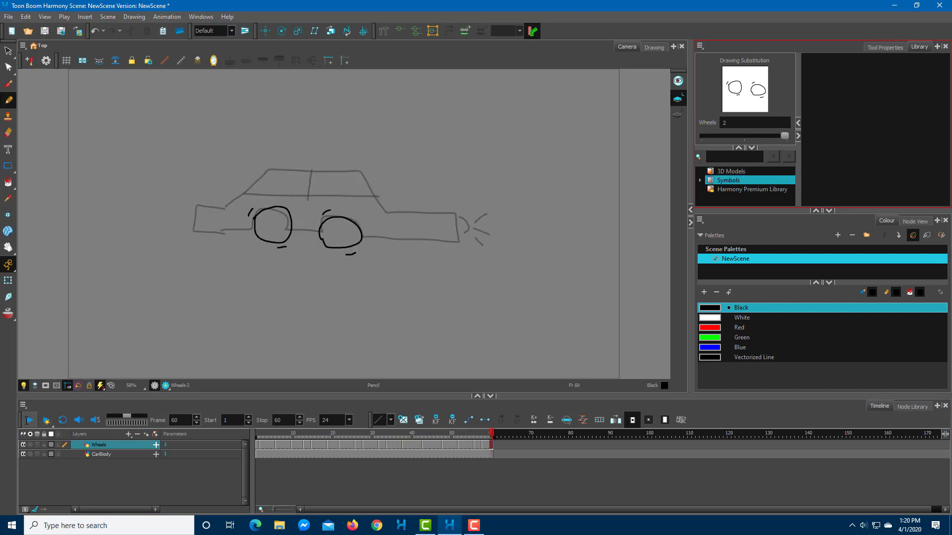
click(29, 420)
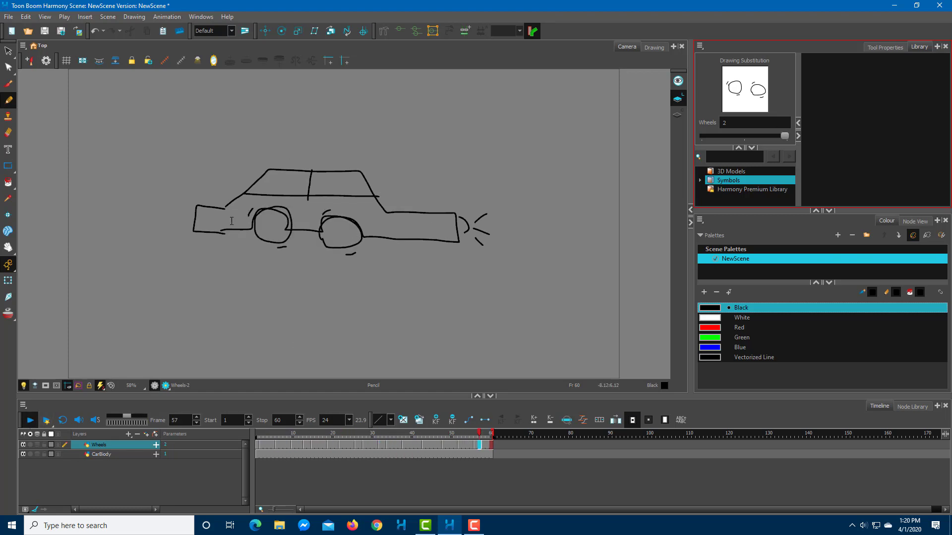
click(29, 420)
- At frame 1, transform the Wheels and CarBody layers together, moving the whole car to the left edge of the camera frame
drag(285, 432, 113, 441)
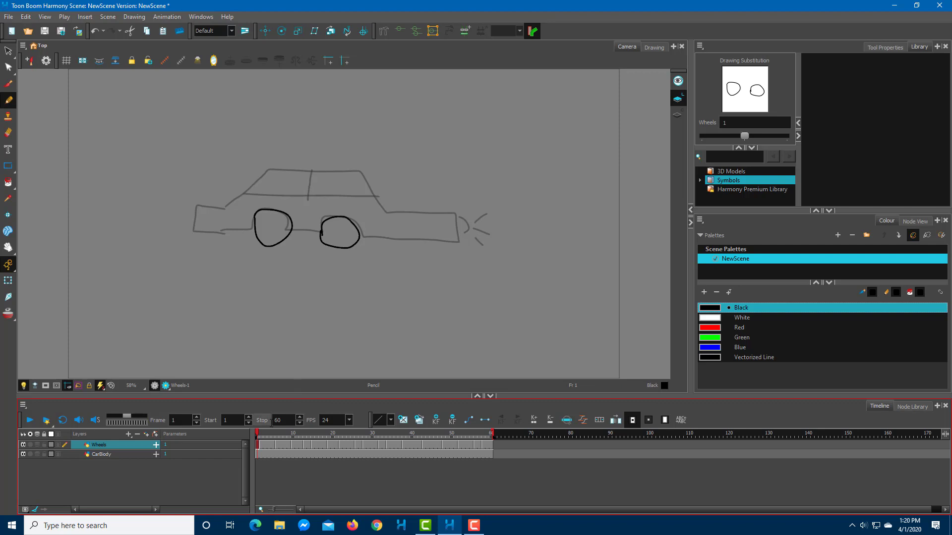
ctrl+click(109, 455)
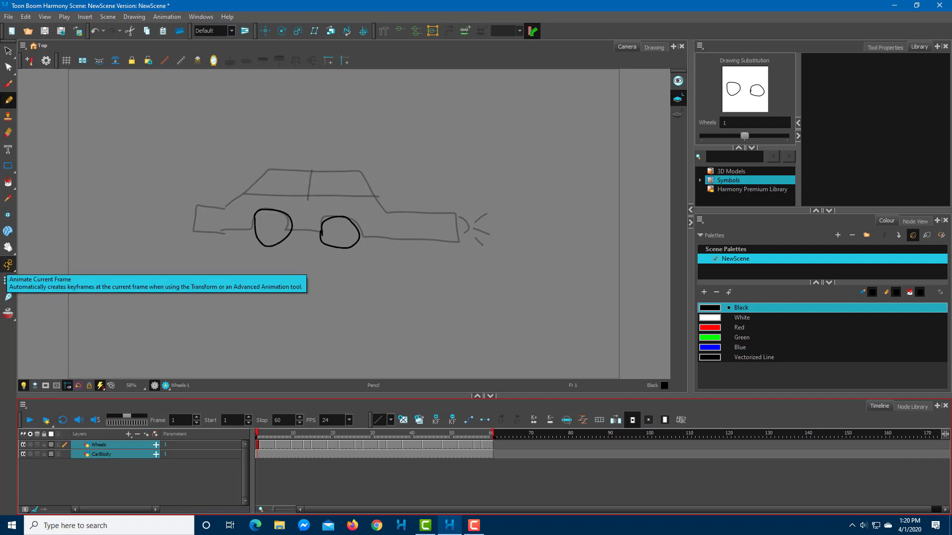
click(7, 265)
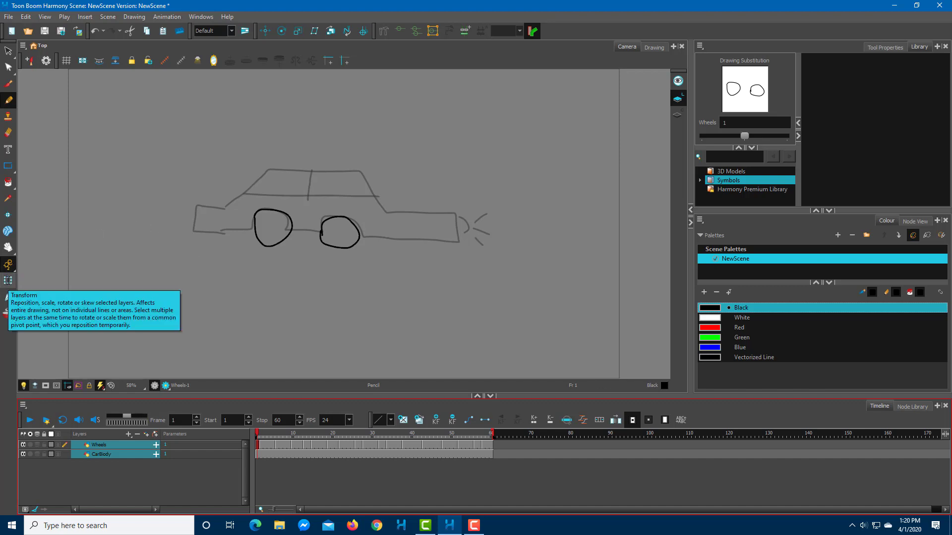
click(8, 281)
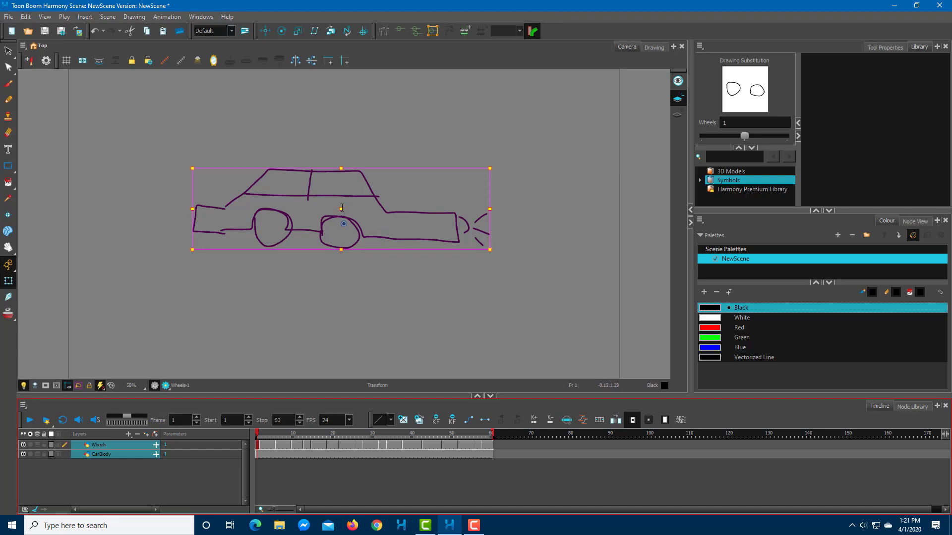
drag(342, 207, 221, 219)
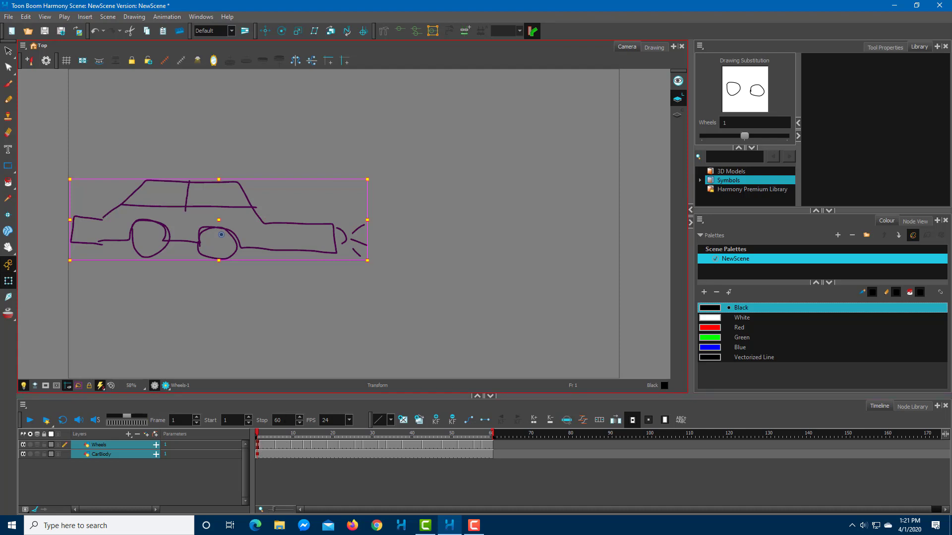
- At frame 60, move the whole car horizontally to the right edge of the camera frame
drag(257, 434, 491, 434)
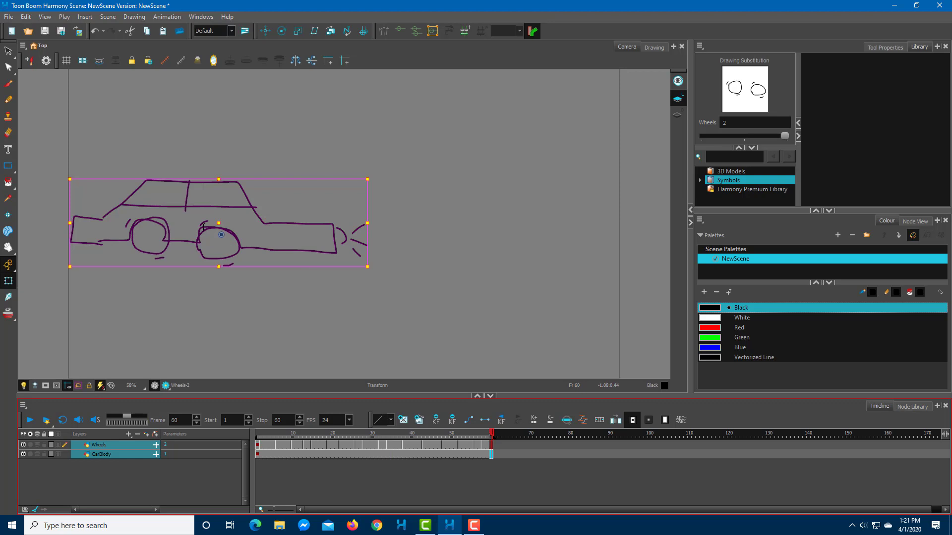
click(257, 434)
click(491, 433)
click(491, 454)
drag(221, 223, 463, 225)
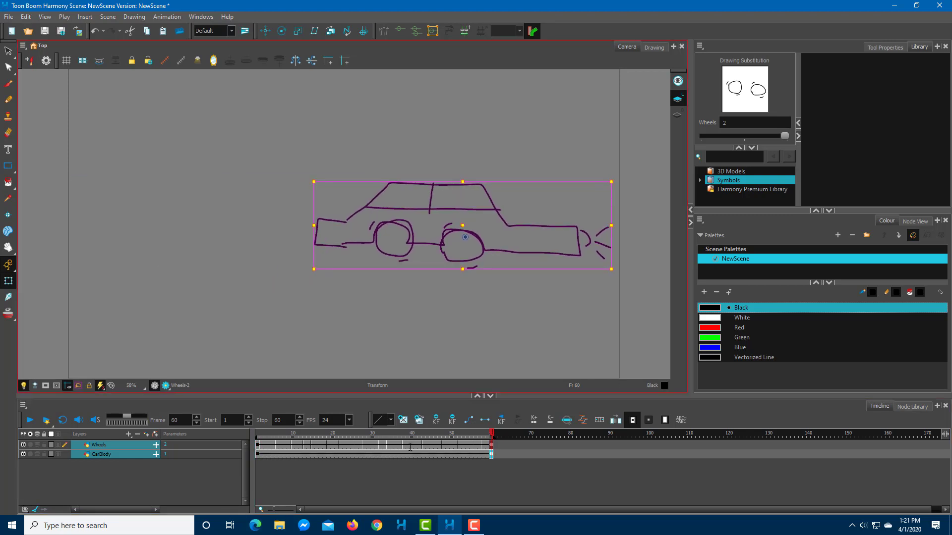
- Play the animation several times to check the car's travel across the frame
click(31, 420)
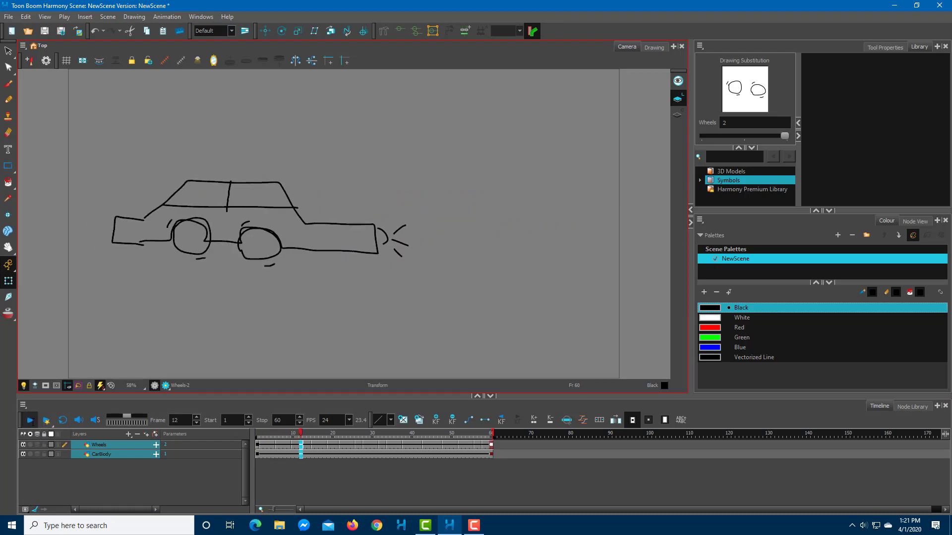
click(30, 420)
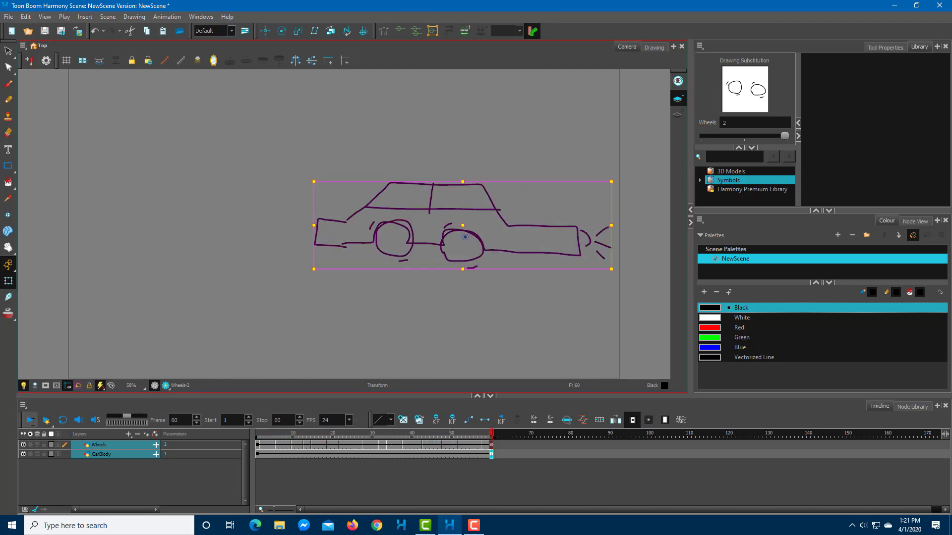
click(31, 420)
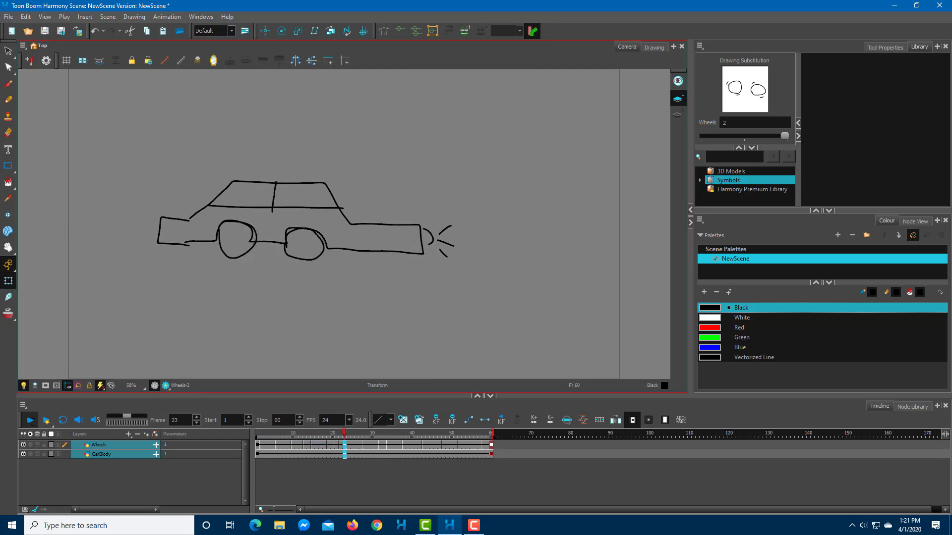
click(30, 421)
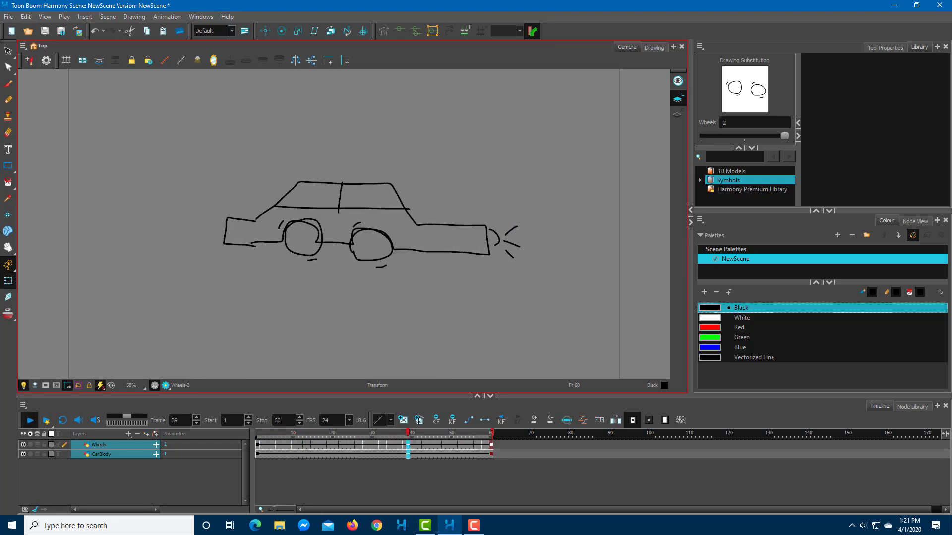
- Raise the car slightly at frame 28 and play the animation from frame 1
click(365, 433)
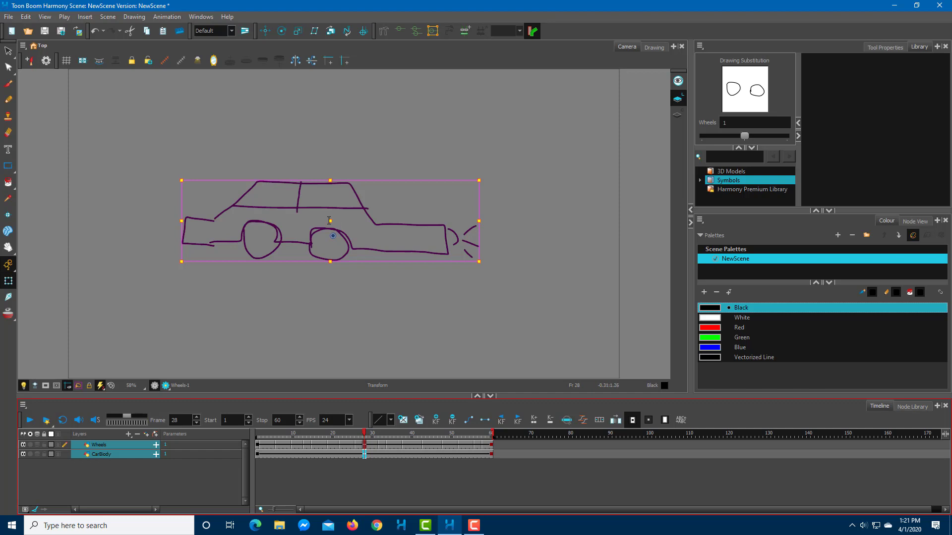
drag(330, 220, 331, 211)
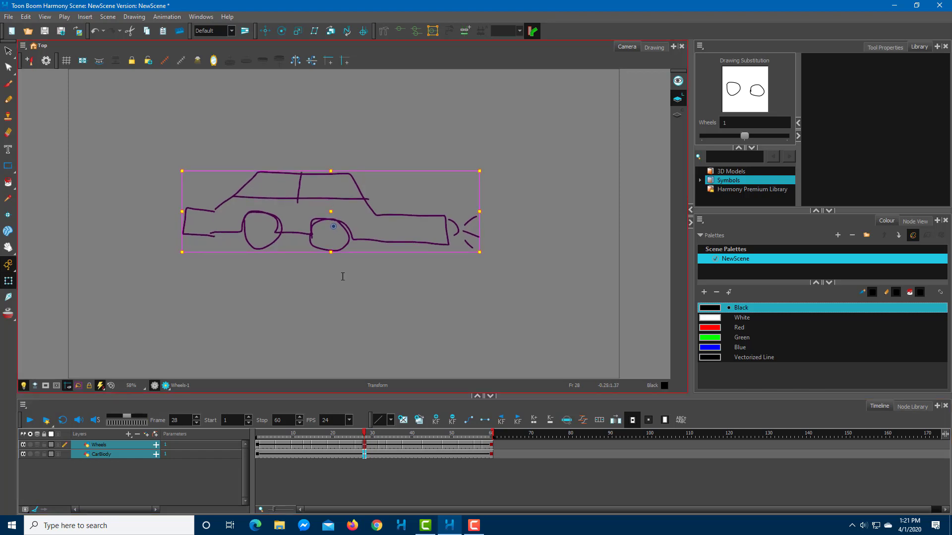
drag(355, 432, 186, 437)
key(Return)
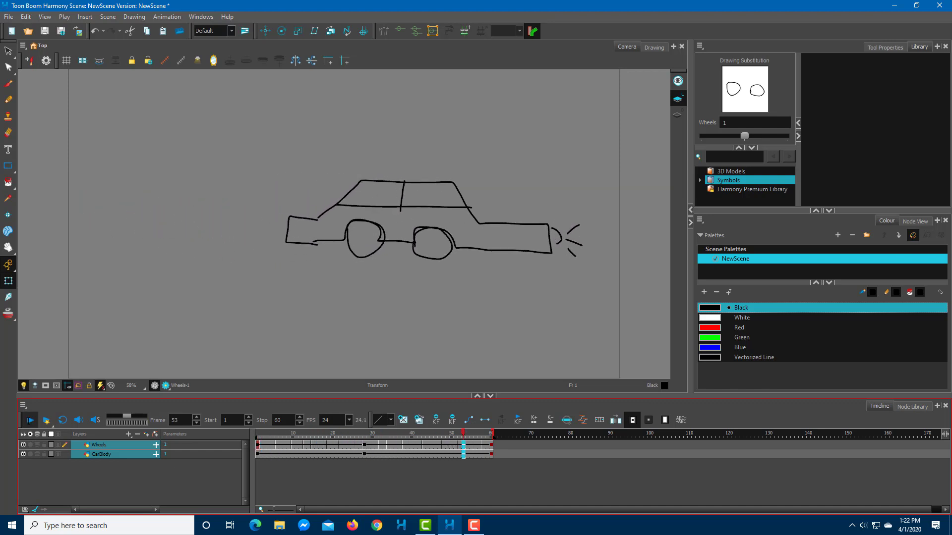
- Lower the car slightly at frame 43 and nudge it up at frame 53
click(423, 433)
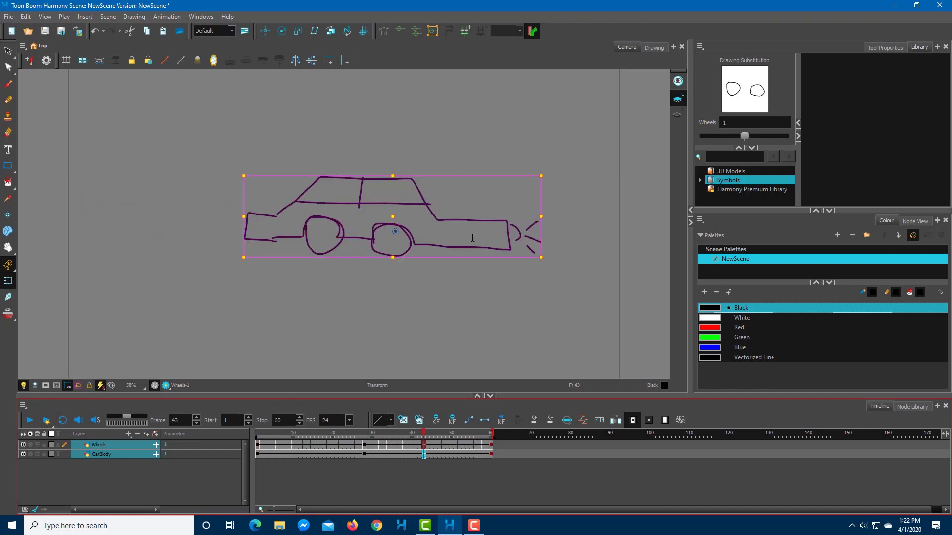
drag(395, 218, 436, 221)
click(464, 434)
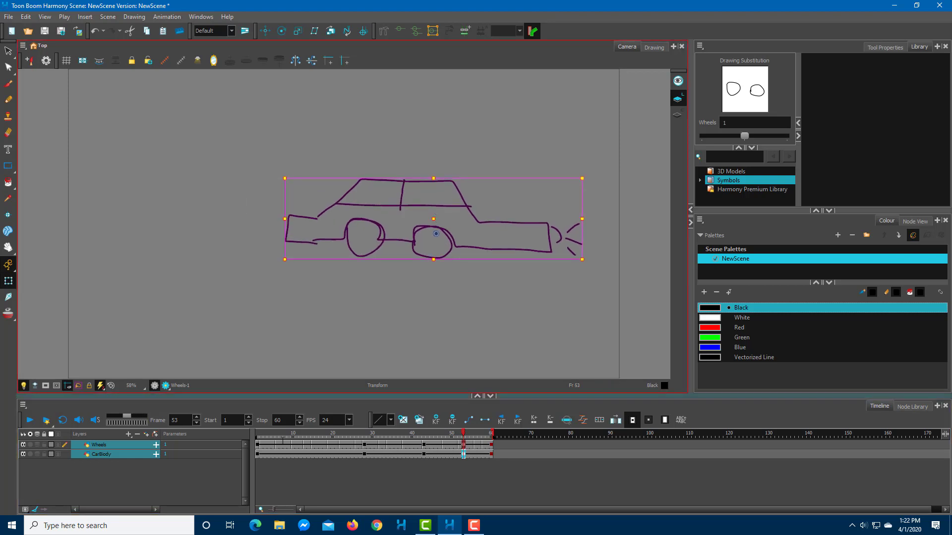
- Shift the car's vertical position slightly at frames 10 and 19 for more bumps in its motion
click(292, 436)
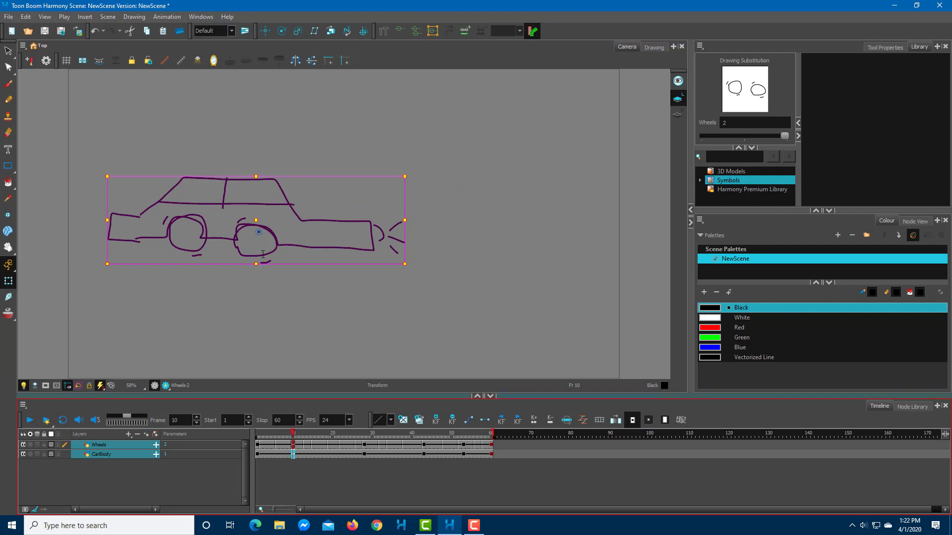
drag(258, 221, 293, 221)
click(329, 434)
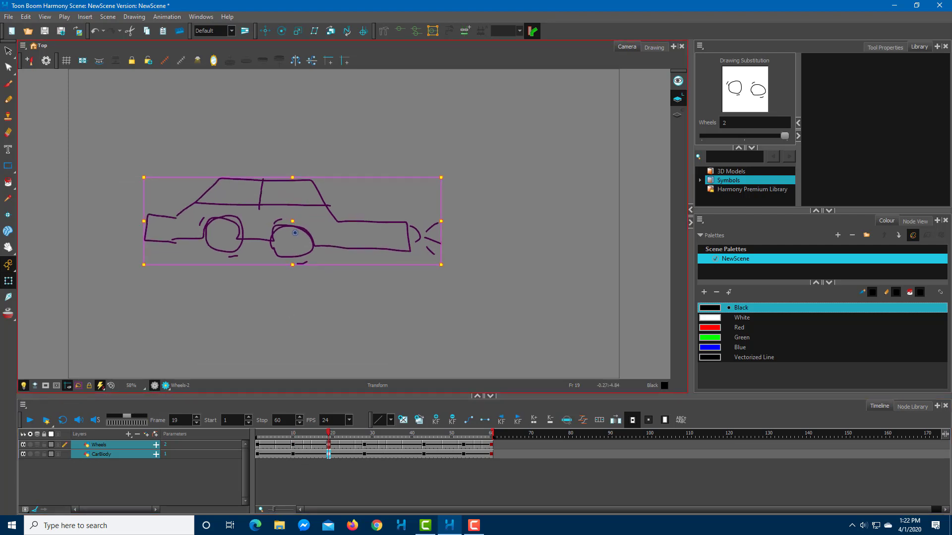
- Play the finished car animation repeatedly, with looping turned on, to review the bumpy motion
key(Return)
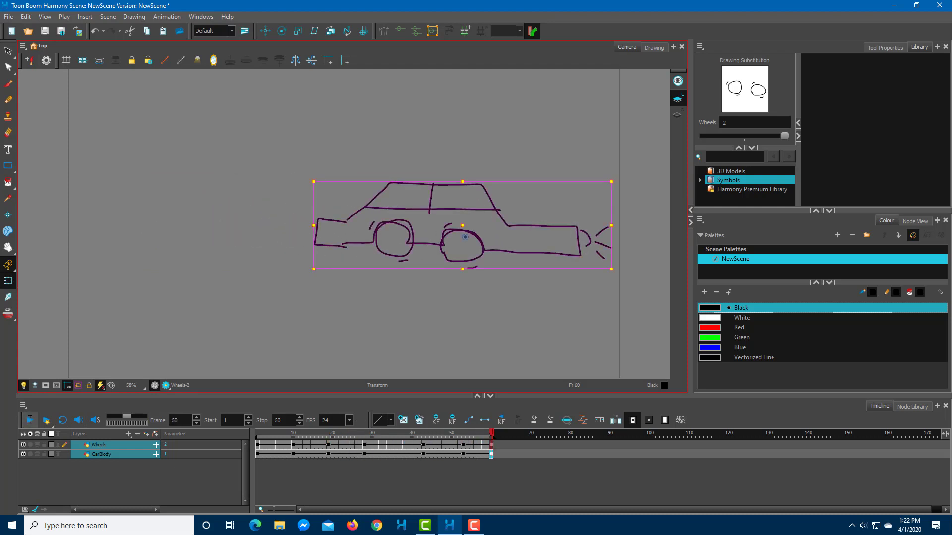
key(Return)
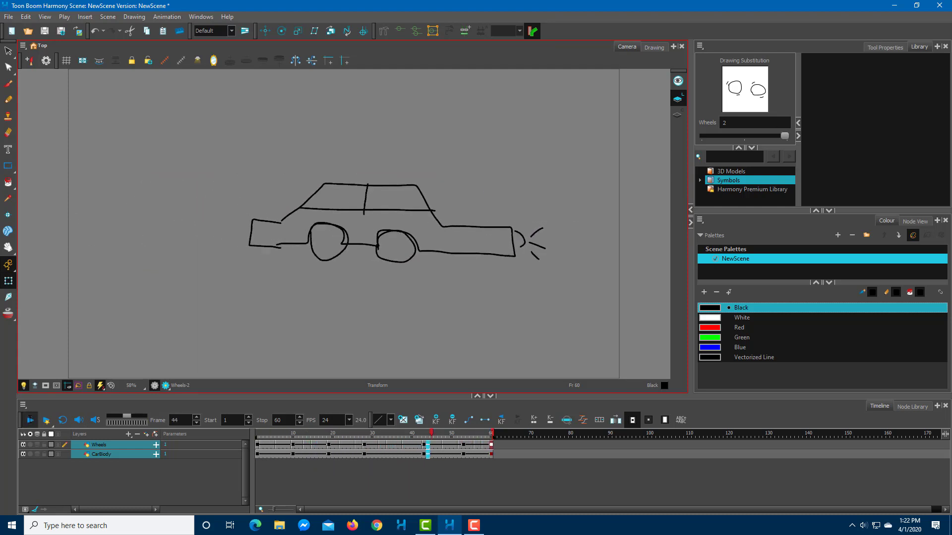
key(Return)
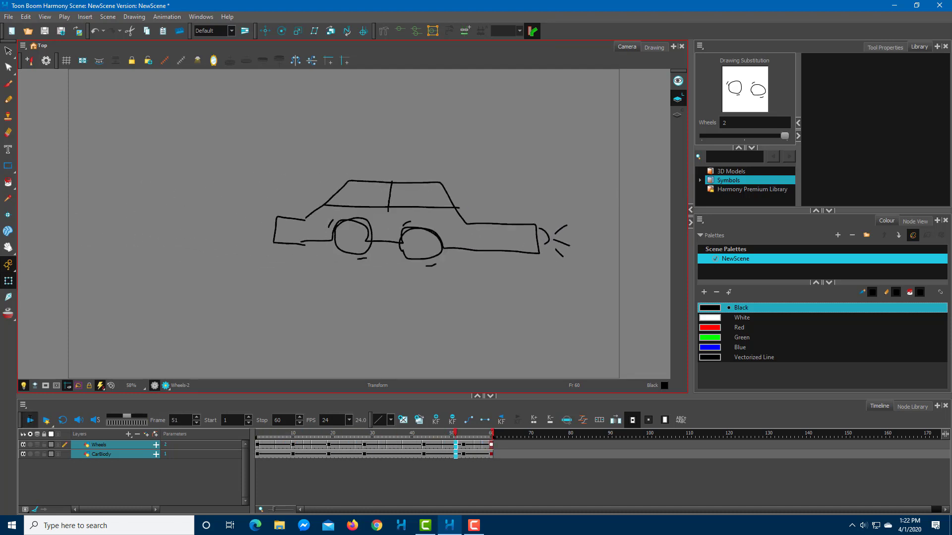
key(Return)
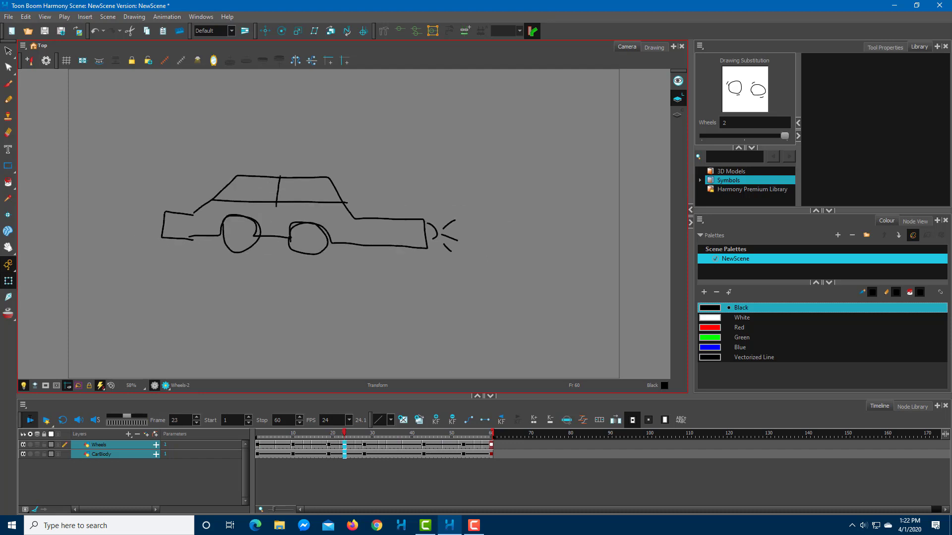
key(Return)
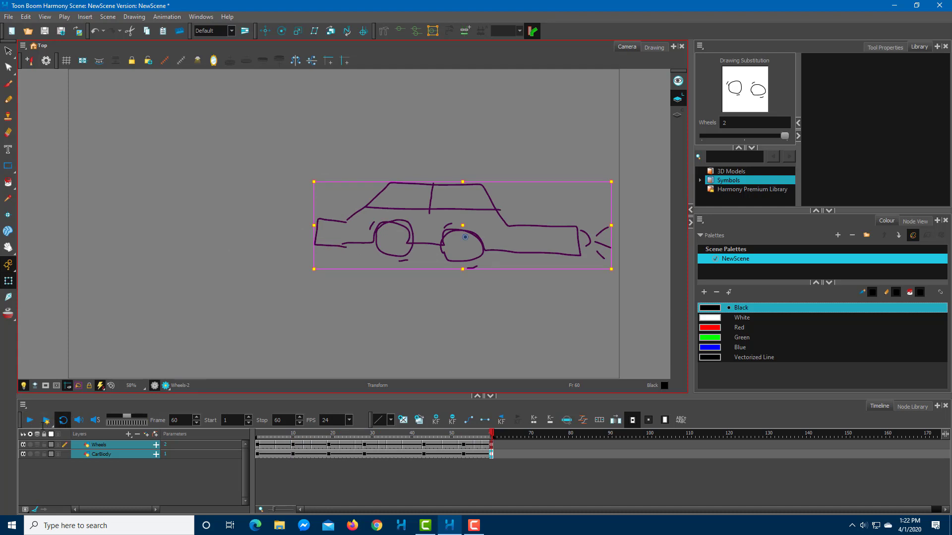
key(Return)
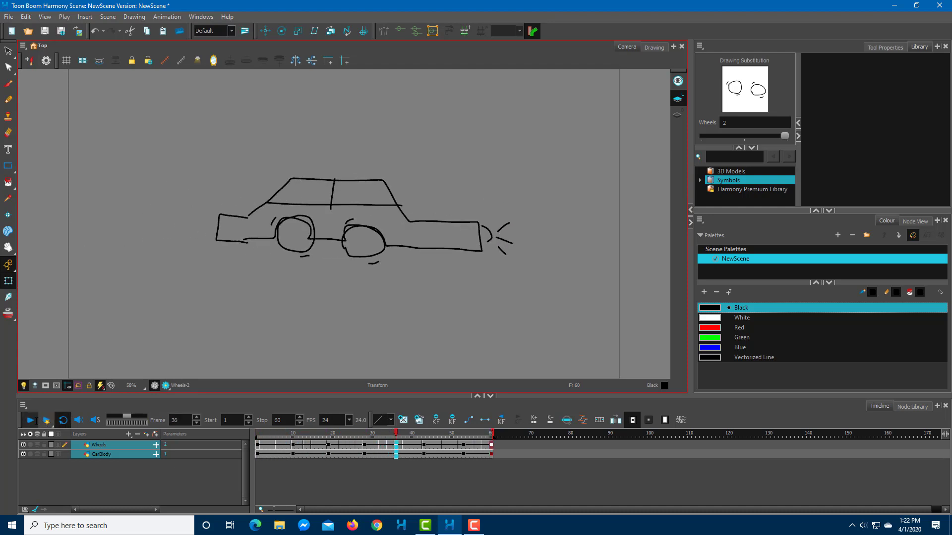